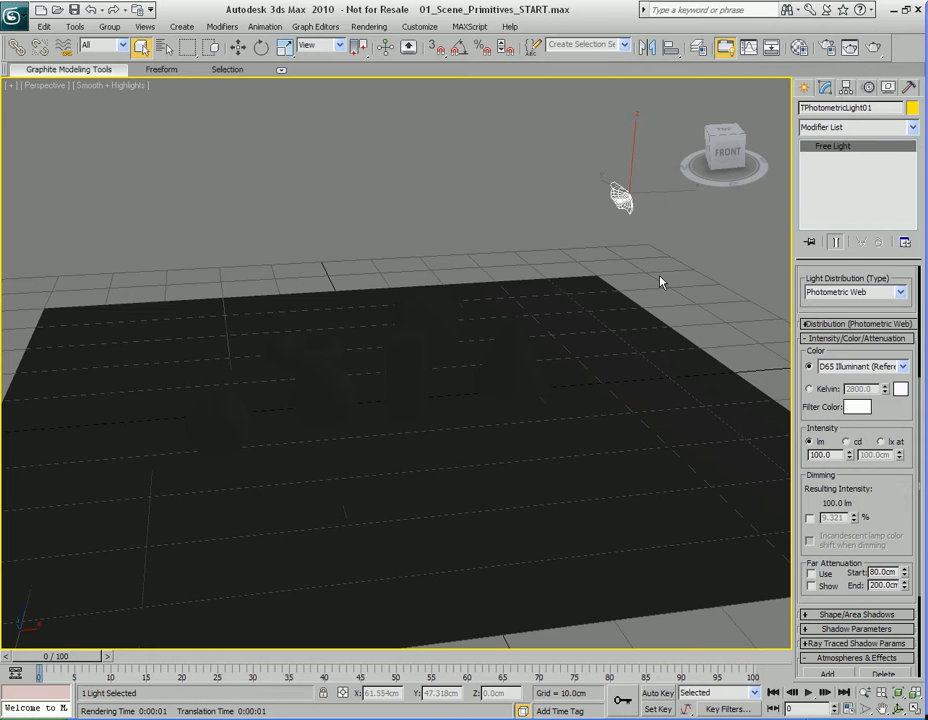
# Step: Replace the photometric light with an mr Area Spot beside the cone, its target about 19.9 cm away near the cylinder's base
pyautogui.moveTo(584, 171); pyautogui.dragTo(644, 238)
pyautogui.press('Delete')
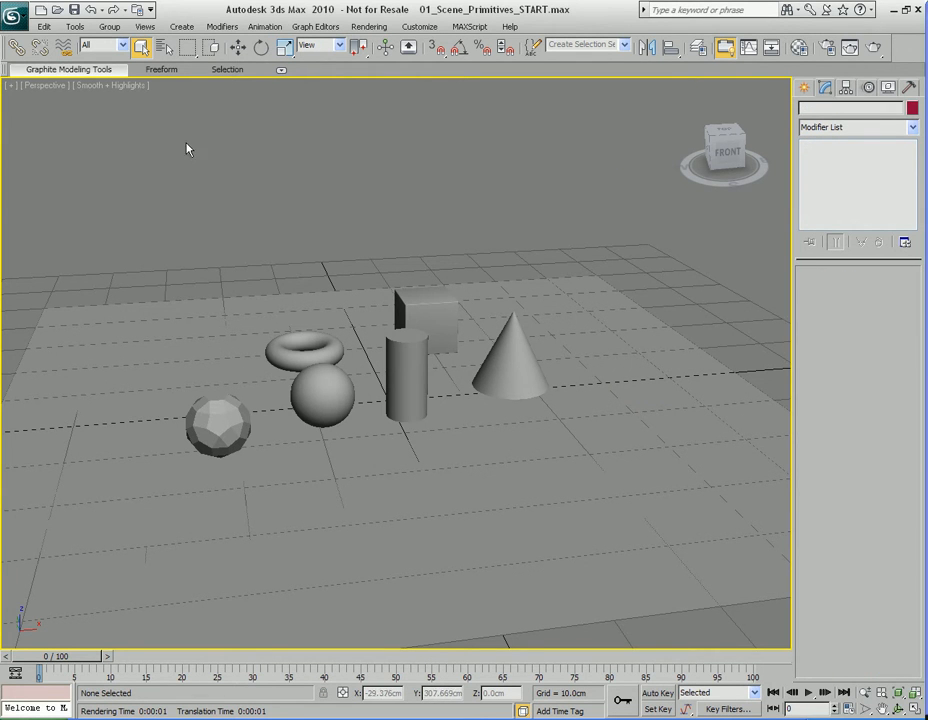
pyautogui.click(181, 26)
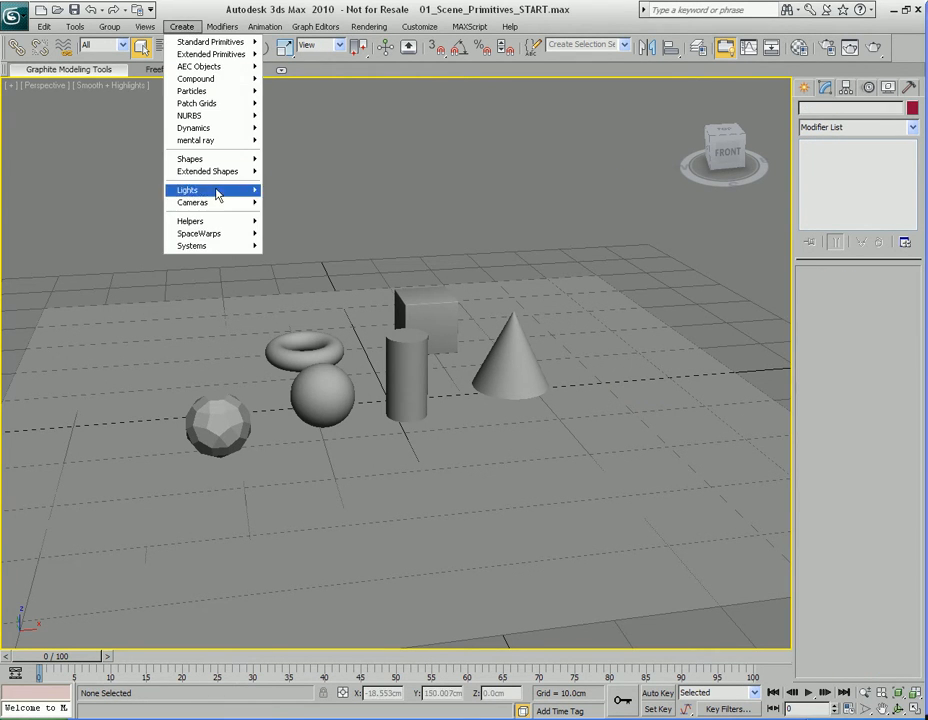
pyautogui.moveTo(219, 192)
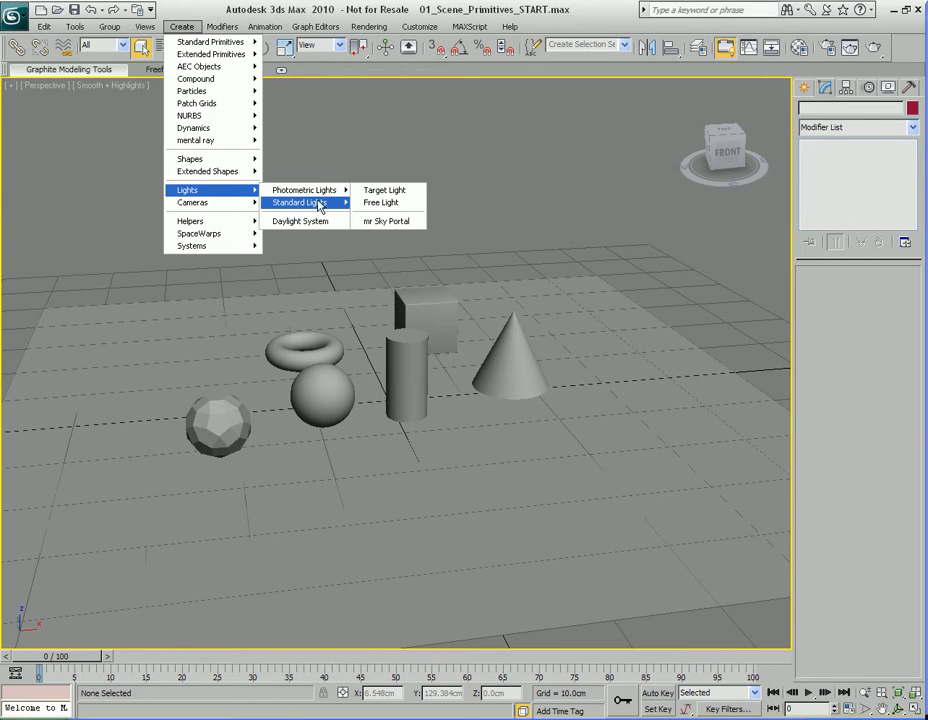
pyautogui.moveTo(320, 203)
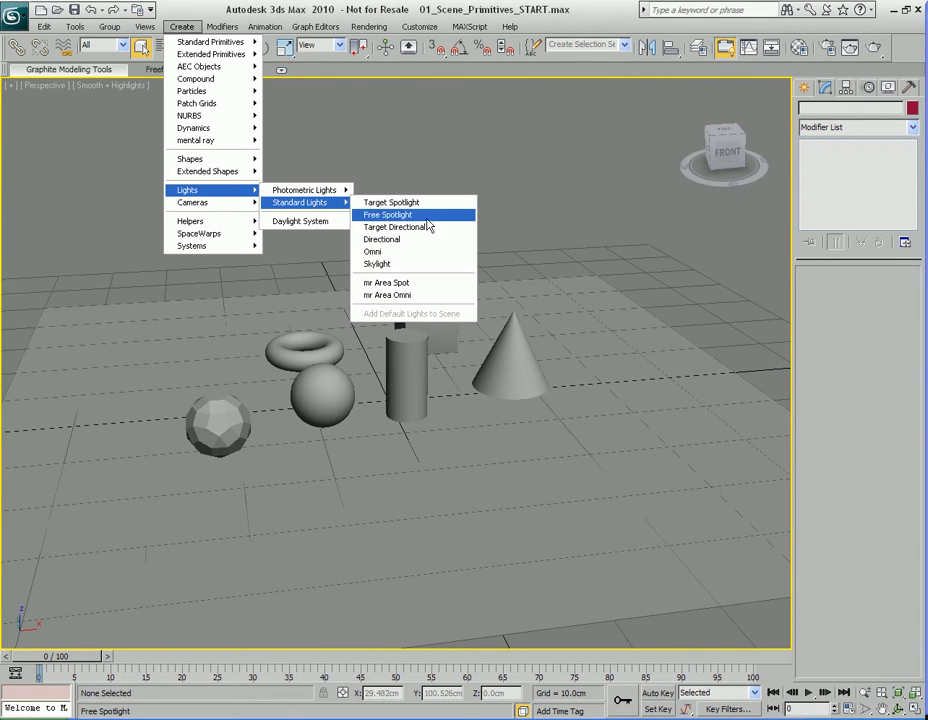
pyautogui.click(432, 288)
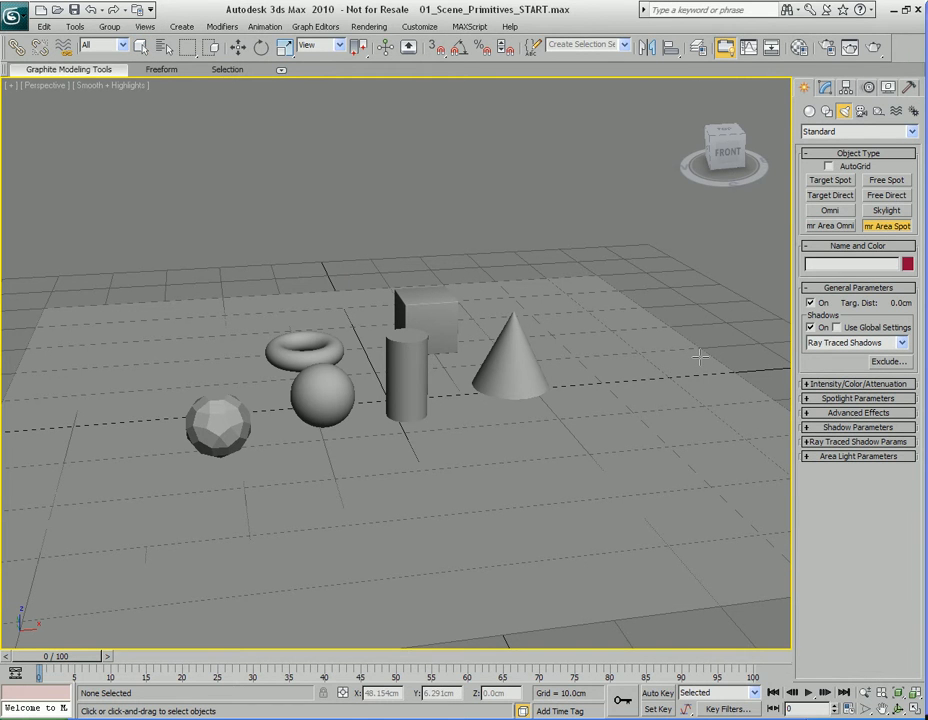
pyautogui.click(541, 386)
pyautogui.moveTo(541, 386); pyautogui.dragTo(400, 400)
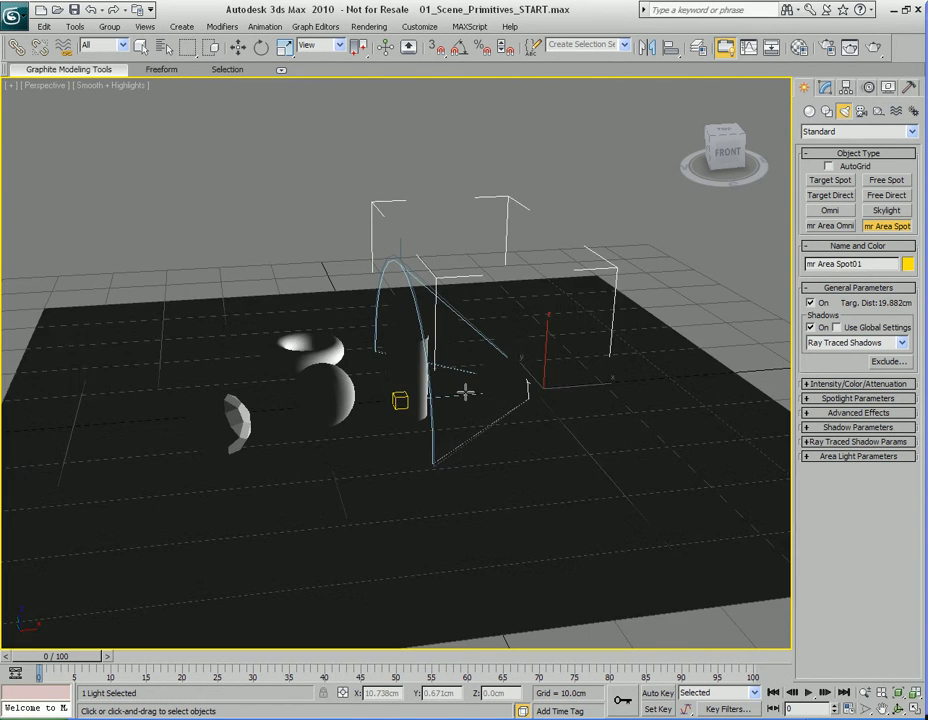
# Step: Move the mr Area Spot straight up about 25.2 cm above the floor, leaving its target in place
pyautogui.click(141, 47)
pyautogui.press('w')
pyautogui.moveTo(550, 346); pyautogui.dragTo(550, 163)
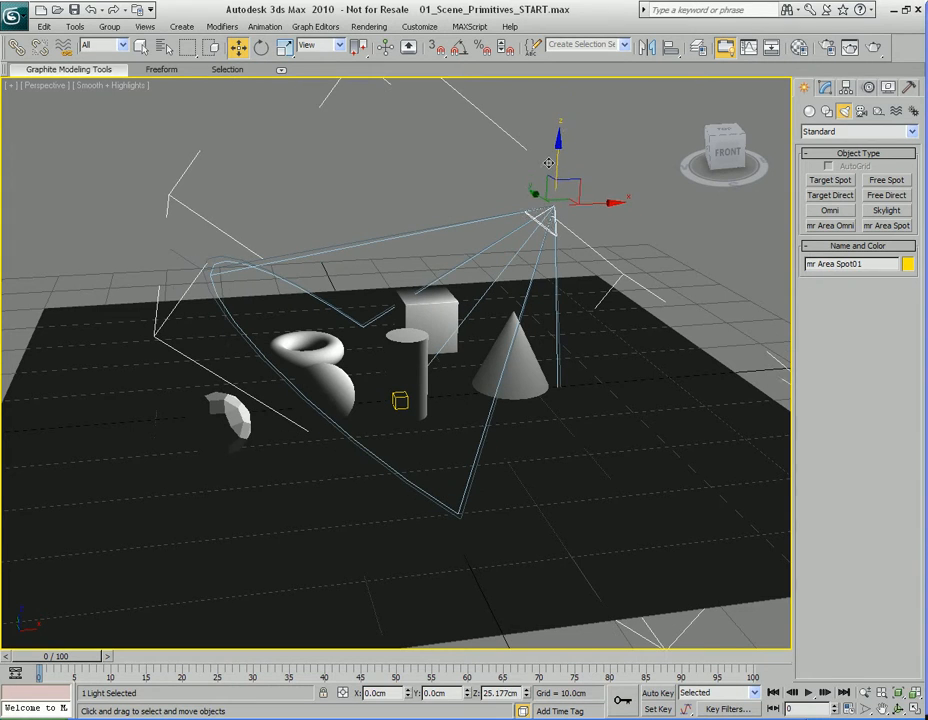
pyautogui.press('q')
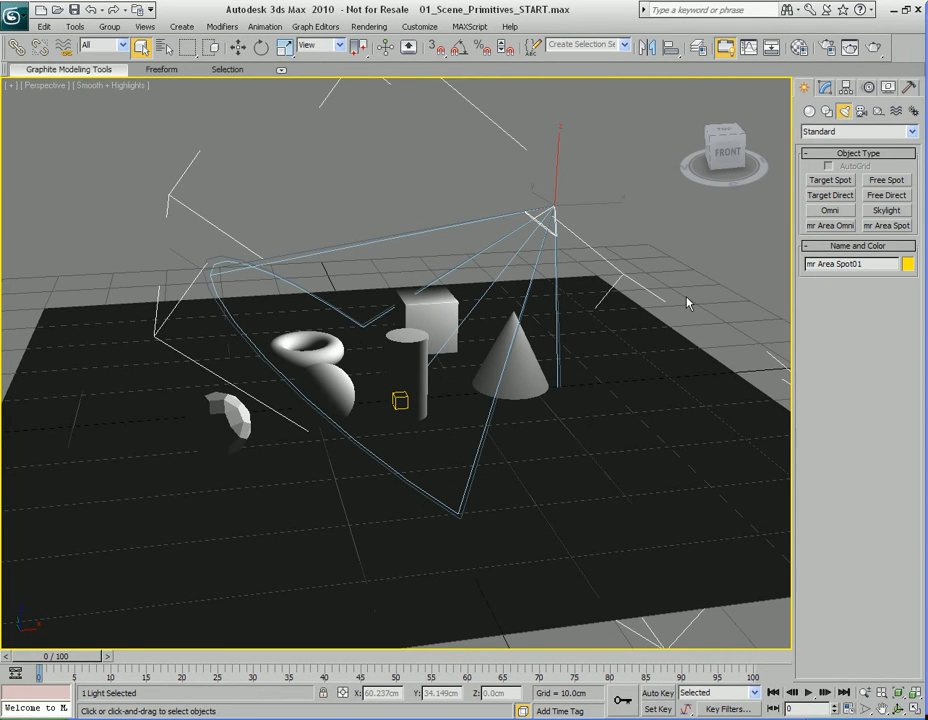
# Step: Review the spot's general parameters, including the available light types and the shadow options, keeping Spot as the type
pyautogui.click(824, 87)
pyautogui.click(810, 304)
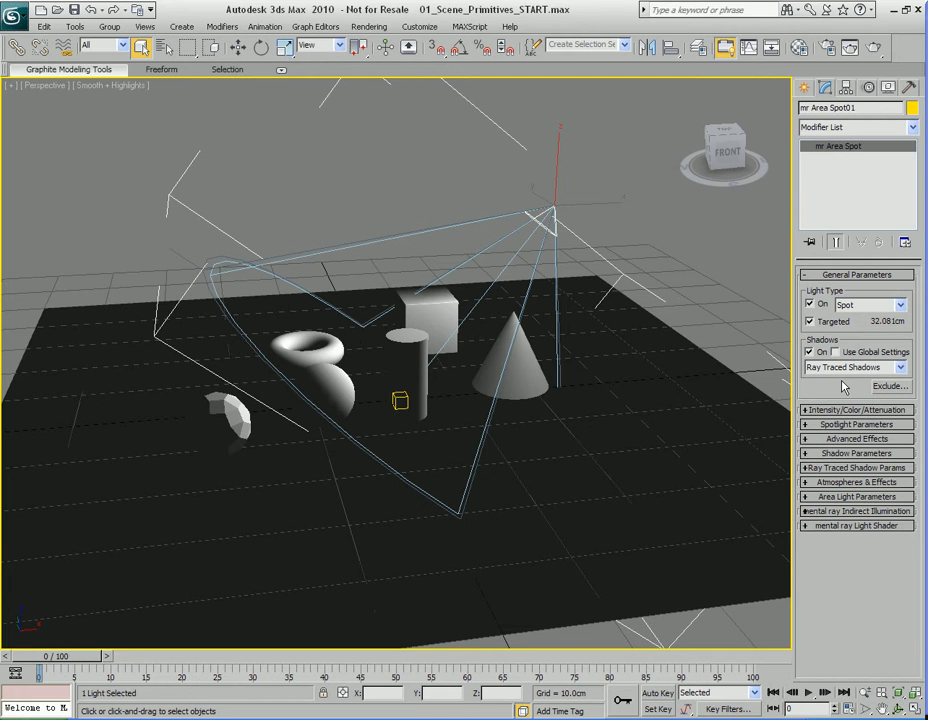
pyautogui.click(872, 307)
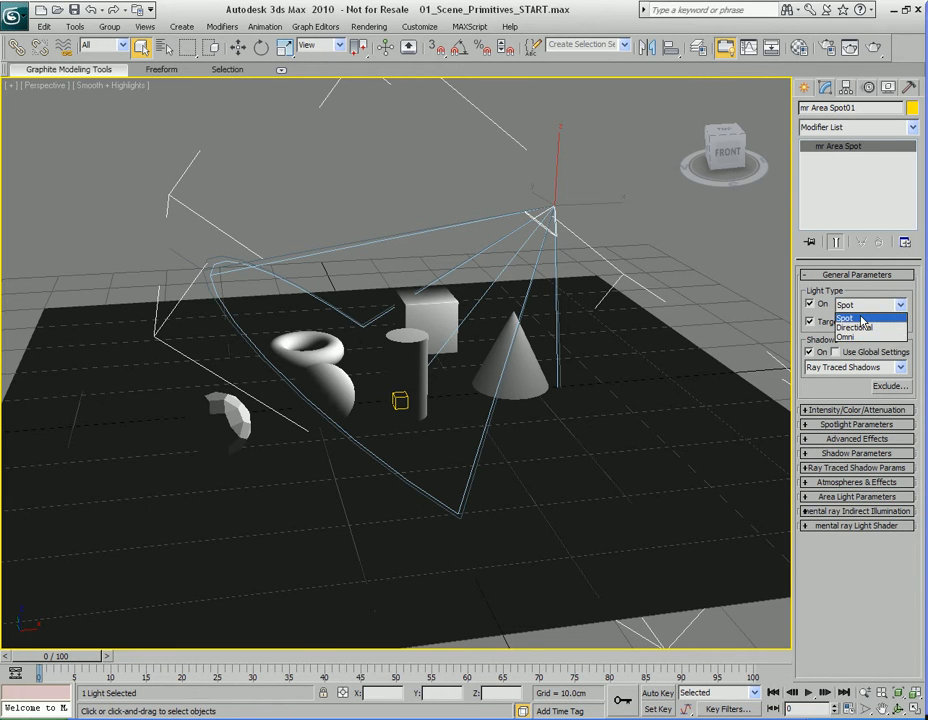
pyautogui.click(862, 319)
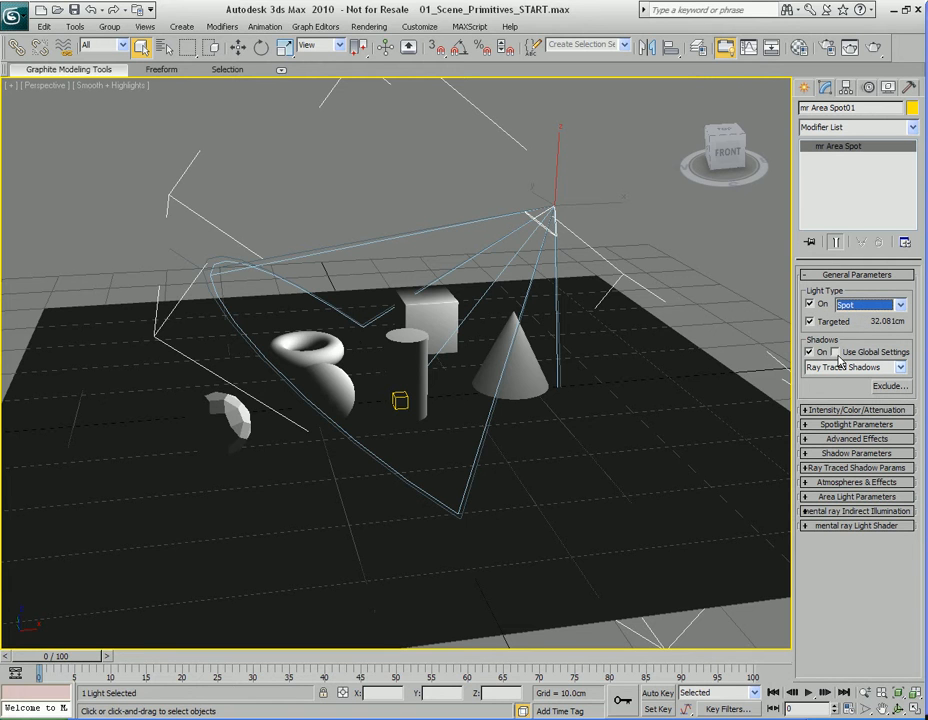
pyautogui.click(845, 387)
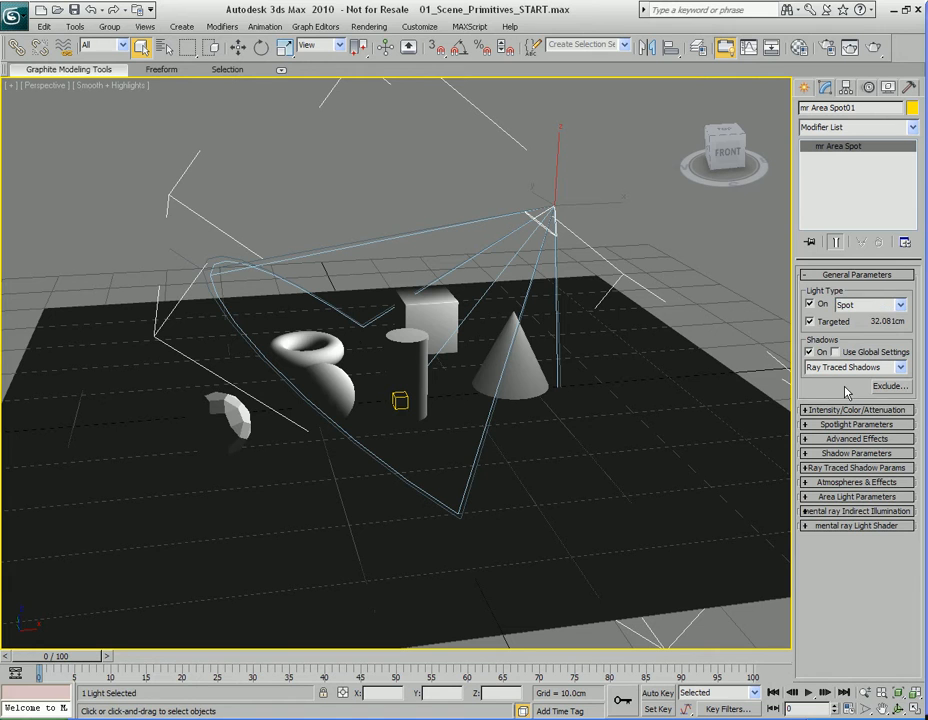
# Step: Set the area spot's decay type to Inverse Square and render the perspective view
pyautogui.click(850, 274)
pyautogui.click(850, 289)
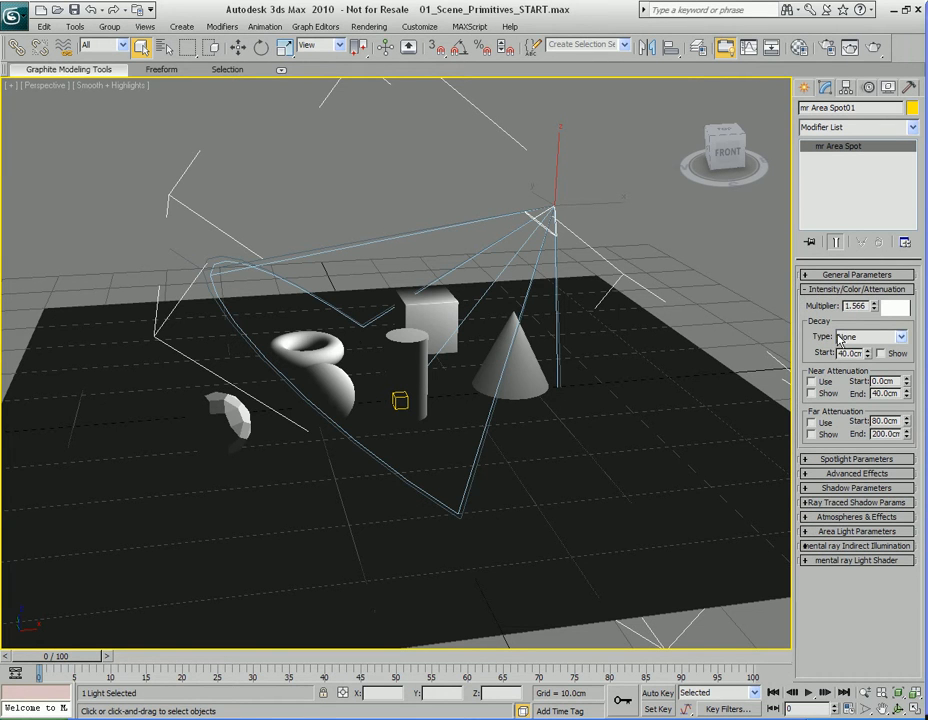
pyautogui.doubleClick(850, 306)
pyautogui.click(866, 338)
pyautogui.click(860, 372)
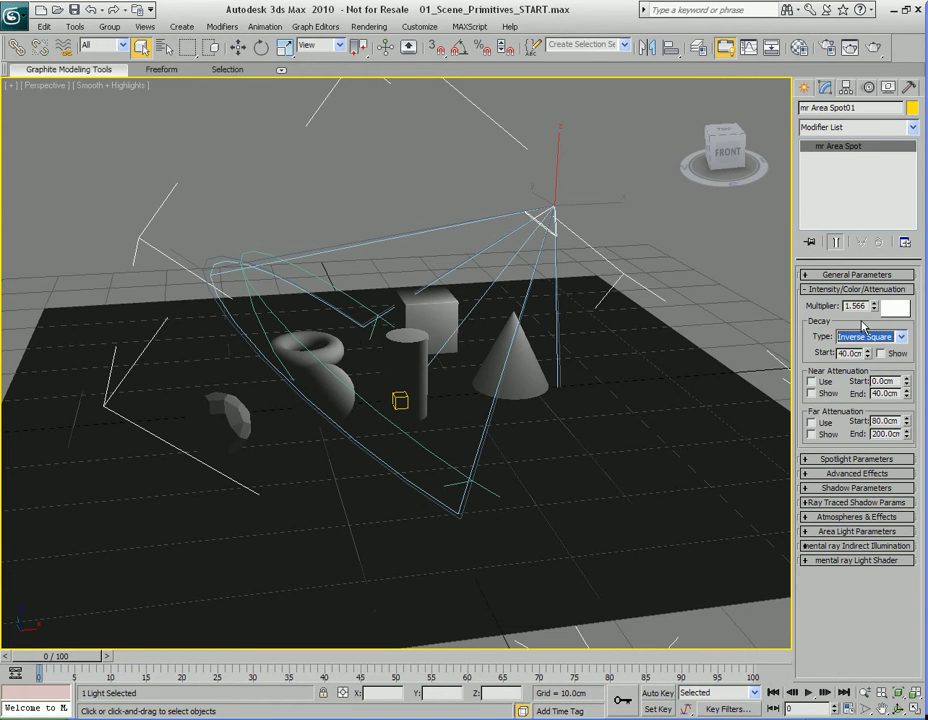
pyautogui.click(895, 307)
pyautogui.click(610, 432)
pyautogui.click(852, 289)
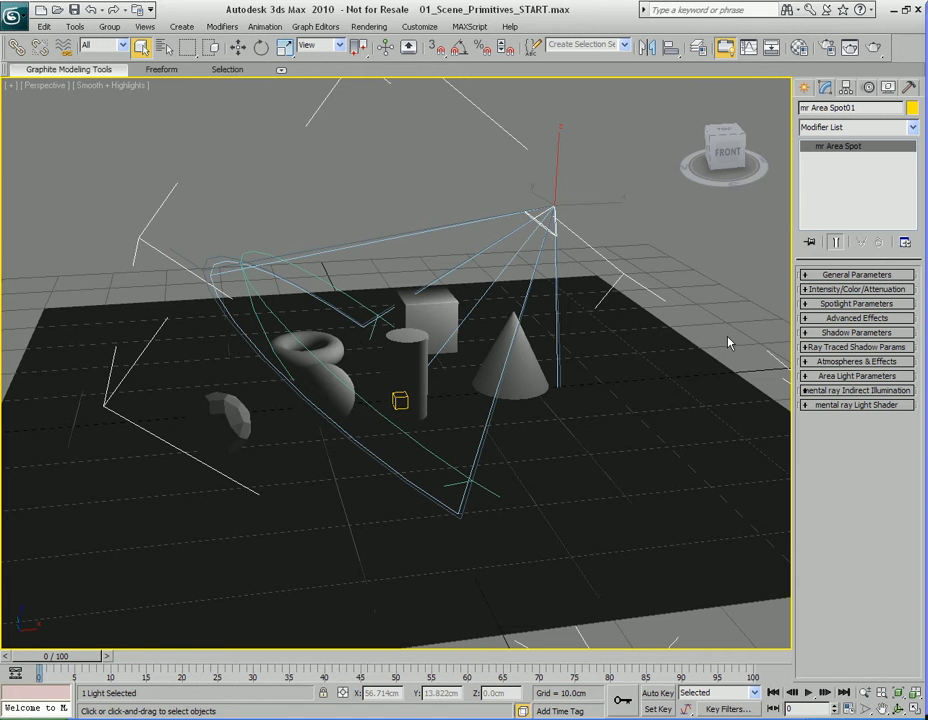
pyautogui.hotkey('shift', 'q')
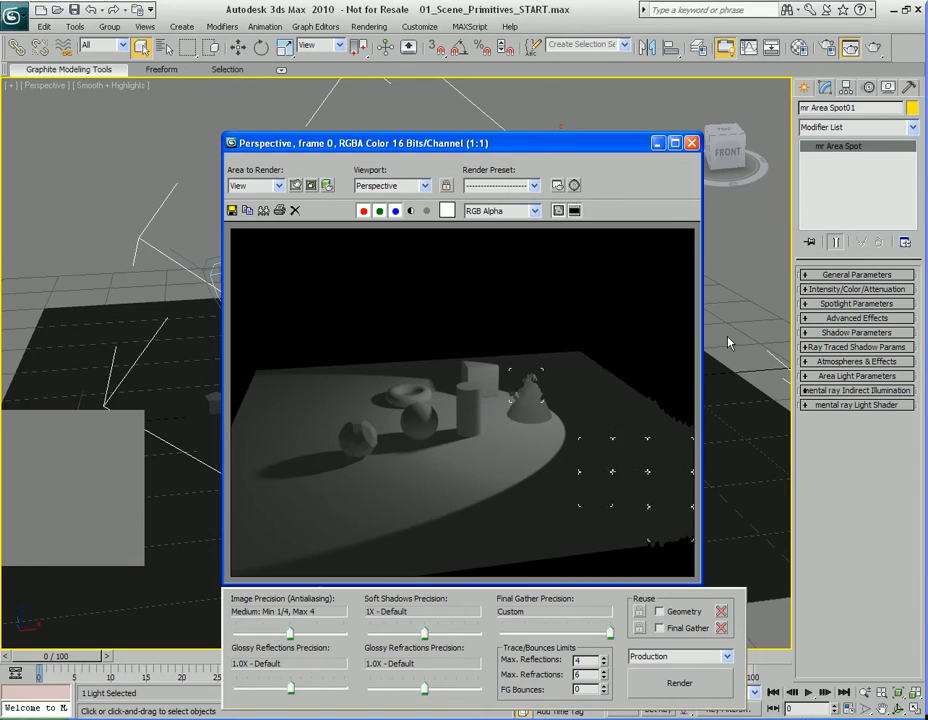
# Step: Set the area spot's intensity multiplier to 5 and render the perspective view again
pyautogui.click(857, 289)
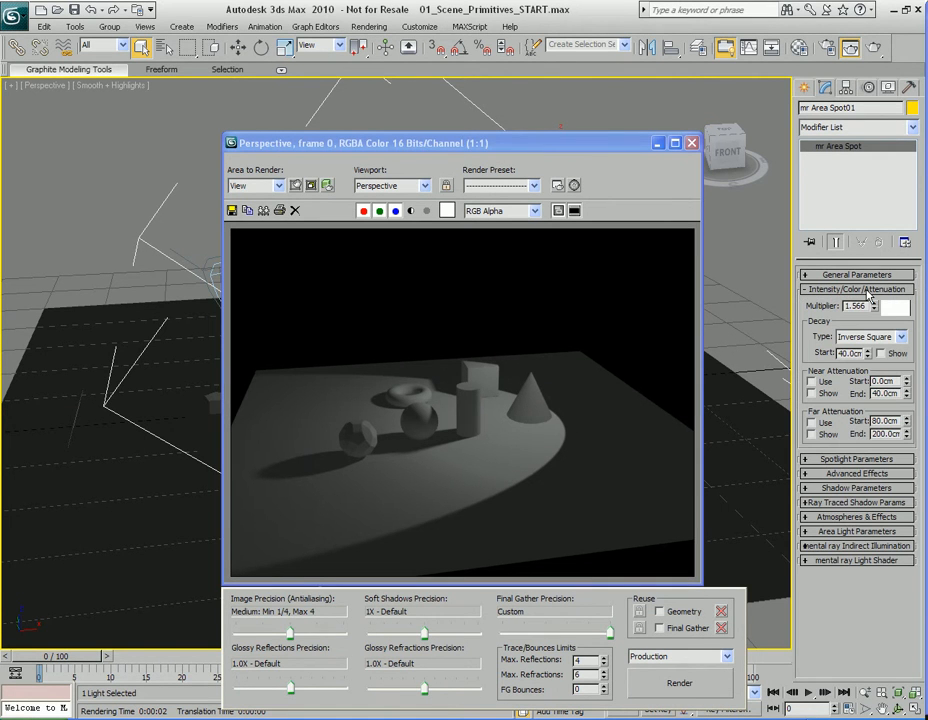
pyautogui.doubleClick(862, 306)
pyautogui.write('5')
pyautogui.press('Return')
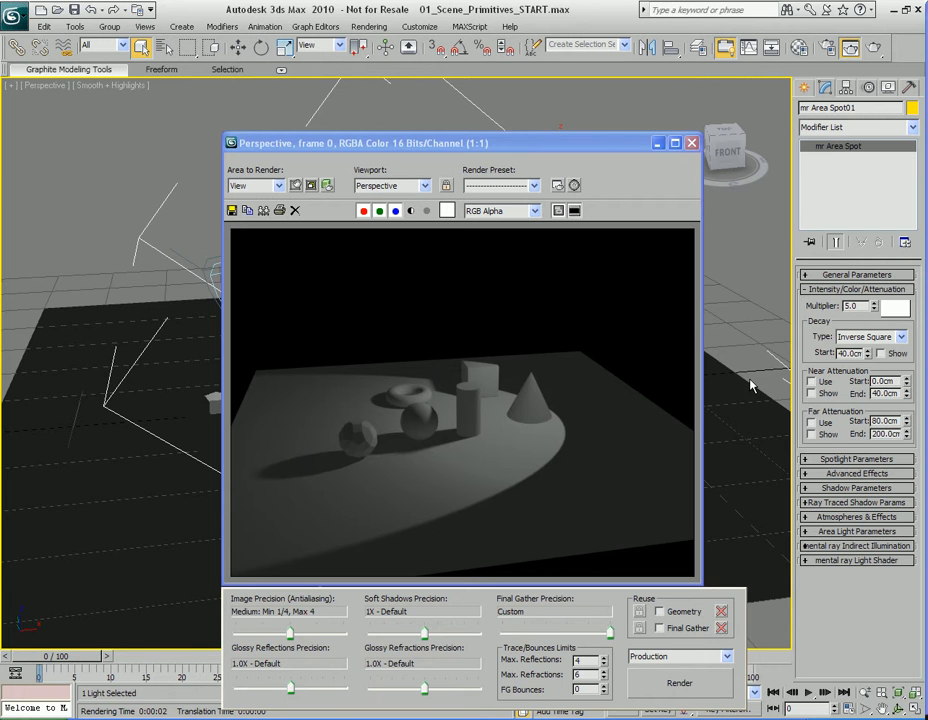
pyautogui.hotkey('shift', 'q')
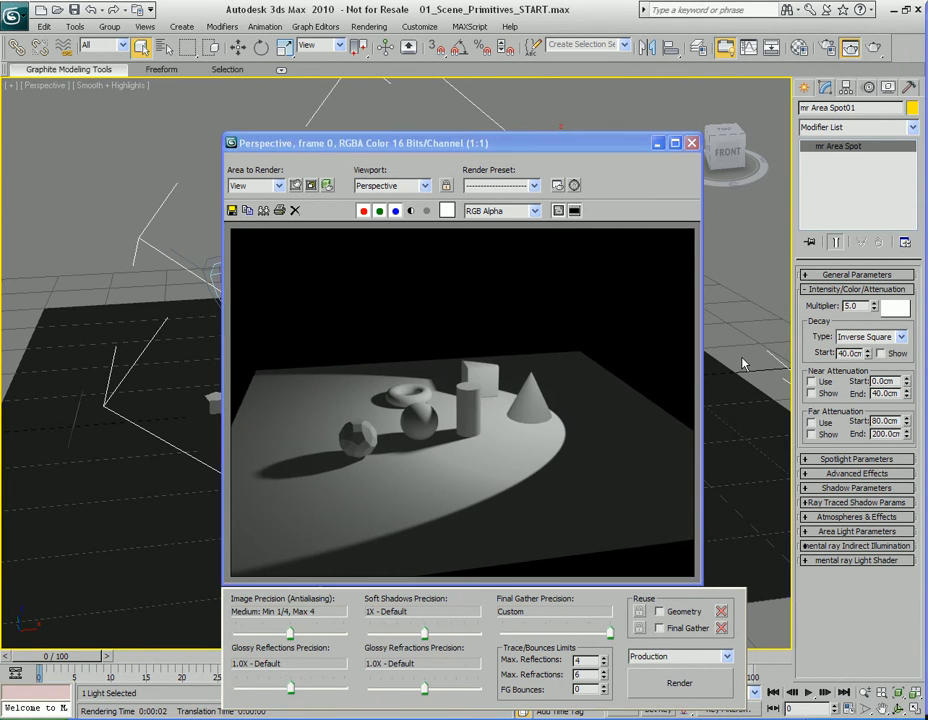
# Step: Raise the area spot's intensity multiplier to 8 and re-render the scene
pyautogui.doubleClick(866, 307)
pyautogui.write('8')
pyautogui.press('Return')
pyautogui.hotkey('shift', 'q')
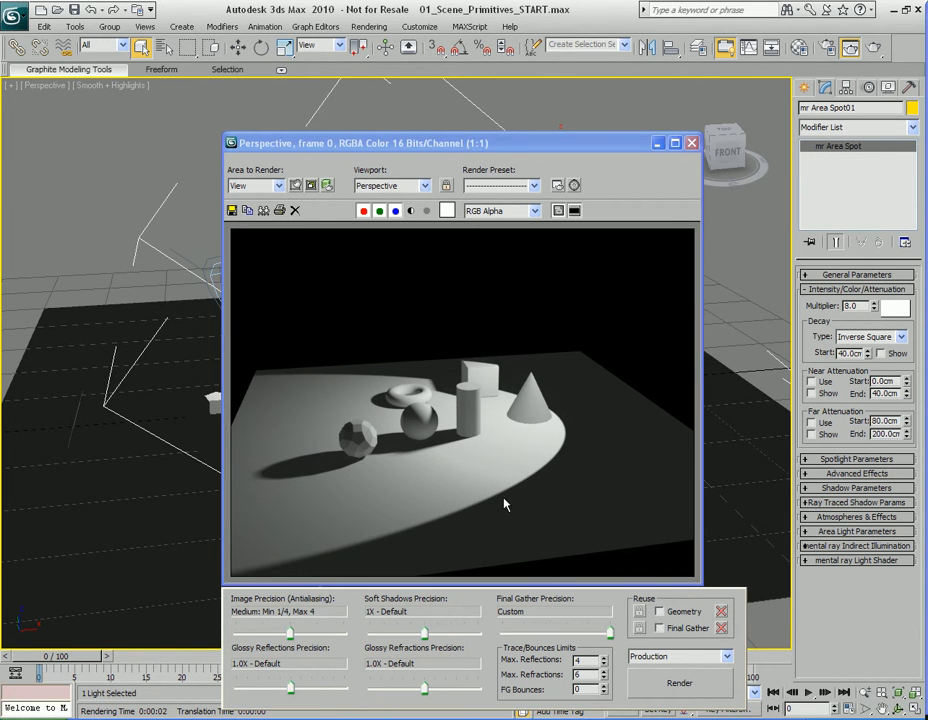
pyautogui.click(857, 289)
# Step: Review the area spot's general shadow settings, spotlight parameters and advanced effects
pyautogui.click(855, 274)
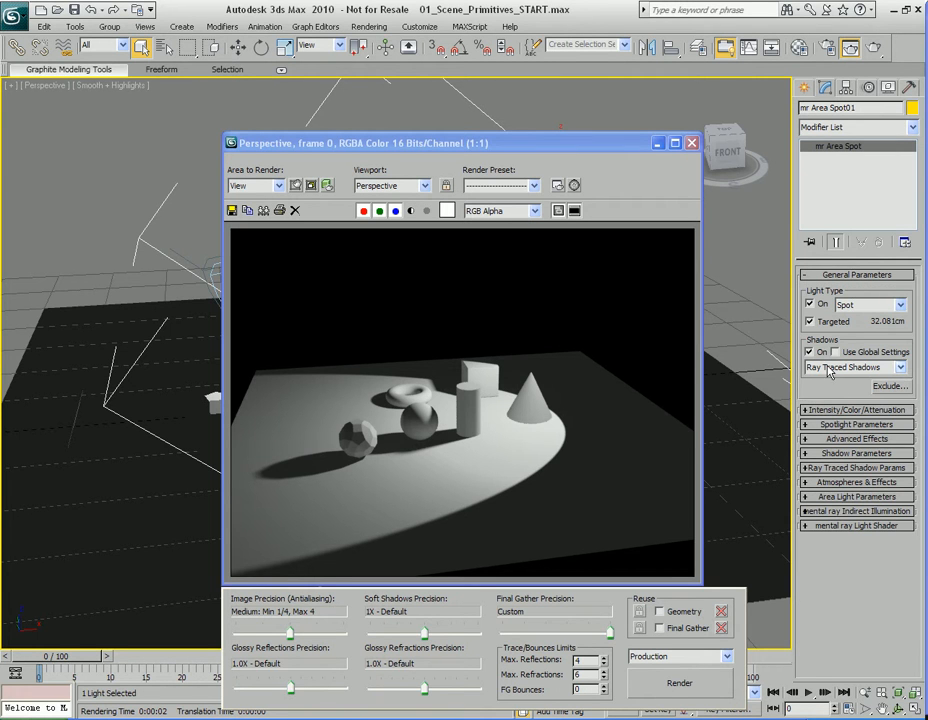
pyautogui.click(857, 275)
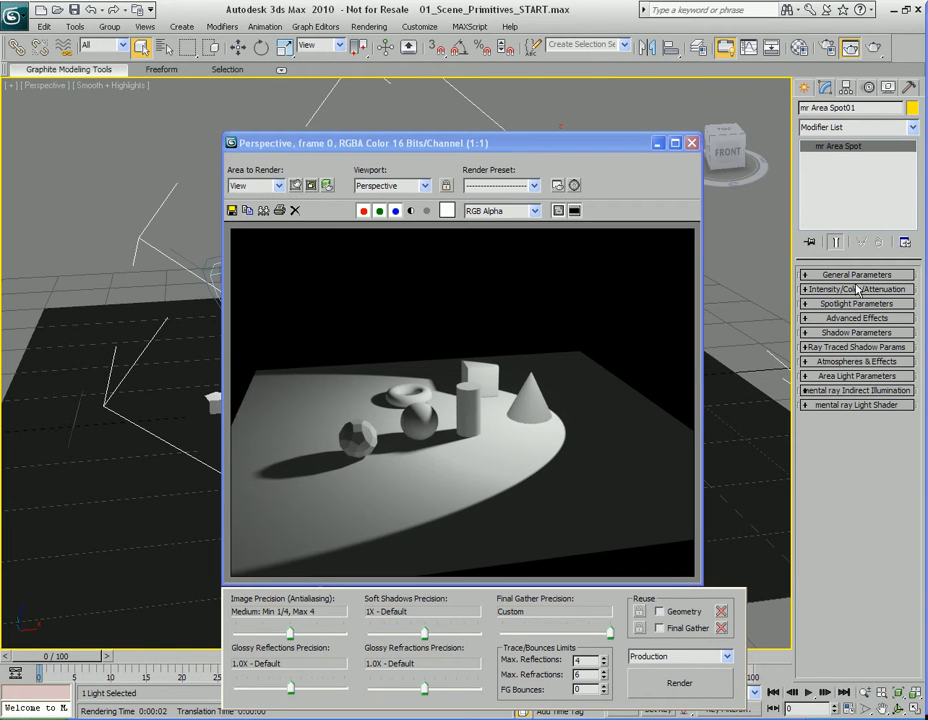
pyautogui.click(857, 303)
pyautogui.click(857, 303)
pyautogui.click(856, 318)
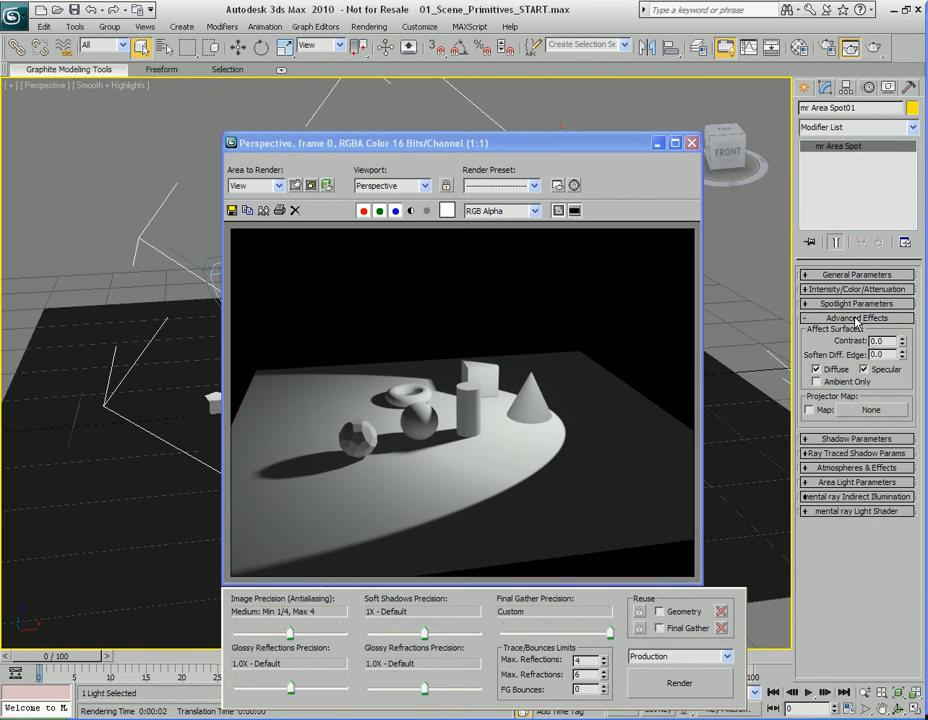
pyautogui.click(856, 318)
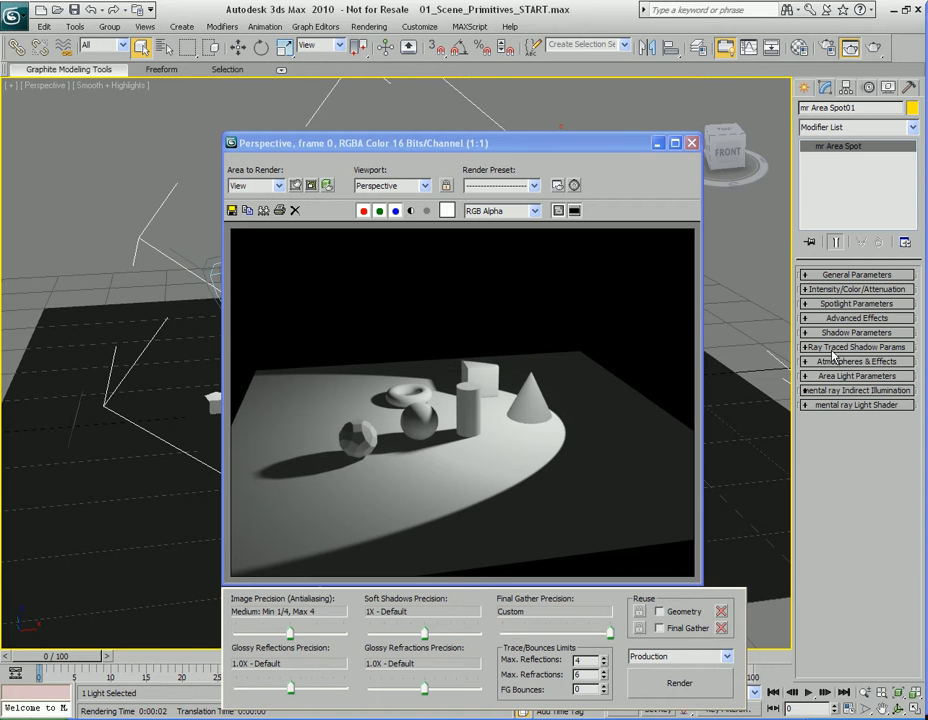
# Step: Enable Show Icon in Renderer in the spot's area light parameters and render the scene
pyautogui.click(858, 376)
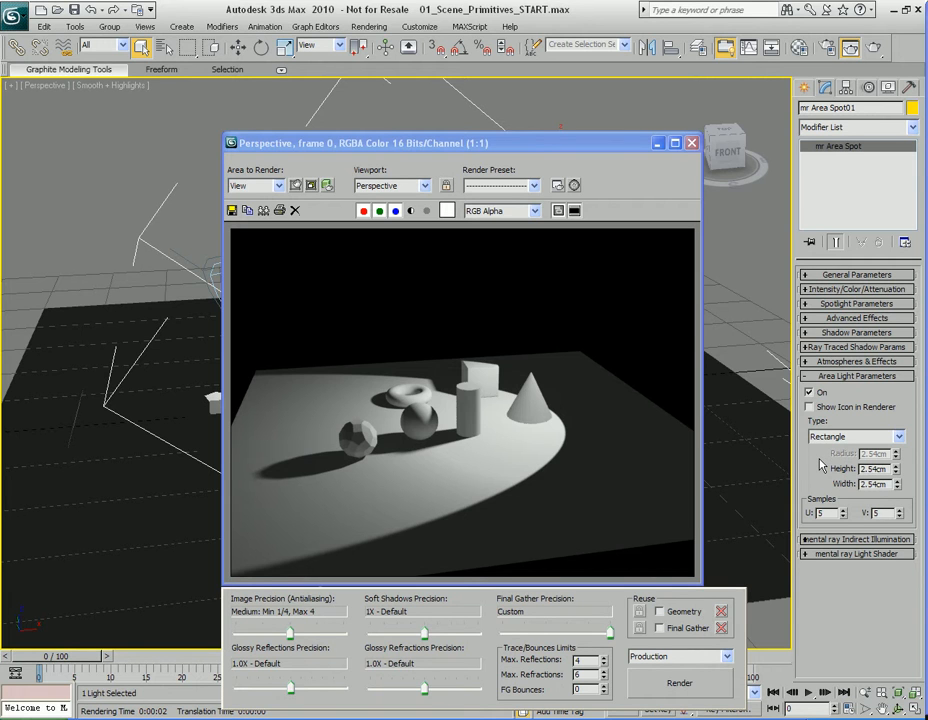
pyautogui.click(810, 393)
pyautogui.click(860, 415)
pyautogui.click(662, 690)
pyautogui.click(692, 146)
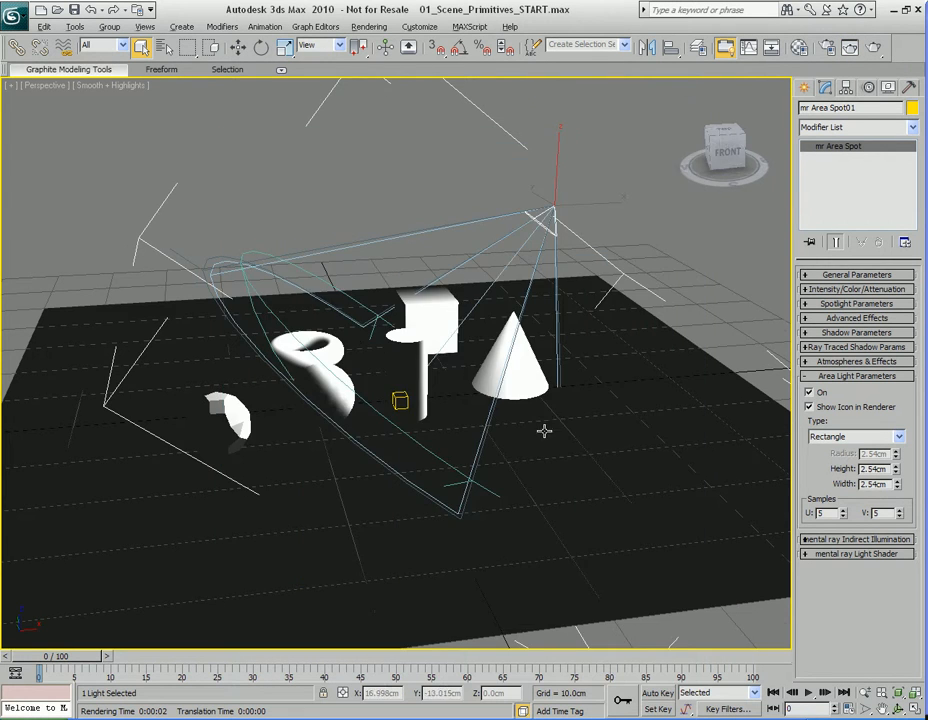
# Step: Reframe the perspective view closely on the area spot above the cone and render it to check the light's icon
pyautogui.keyDown('alt'); pyautogui.moveTo(555, 429); pyautogui.dragTo(609, 356, button='middle'); pyautogui.keyUp('alt')
pyautogui.scroll(4, 609, 356)
pyautogui.moveTo(617, 300); pyautogui.dragTo(572, 474, button='middle')
pyautogui.moveTo(637, 515); pyautogui.dragTo(505, 508, button='middle')
pyautogui.moveTo(505, 508); pyautogui.dragTo(539, 463, button='middle')
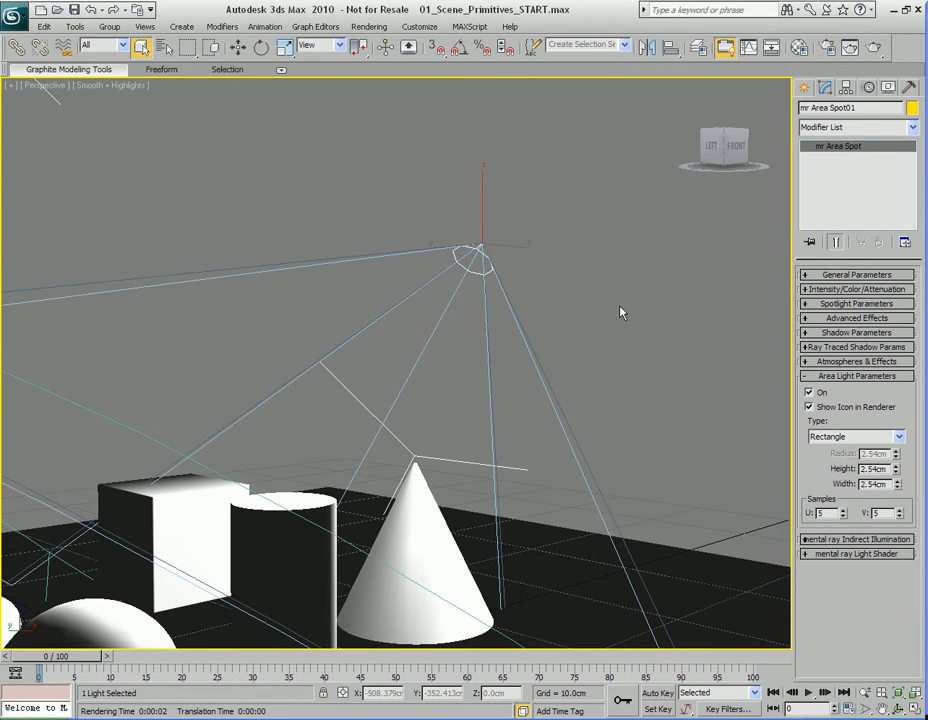
pyautogui.hotkey('shift', 'q')
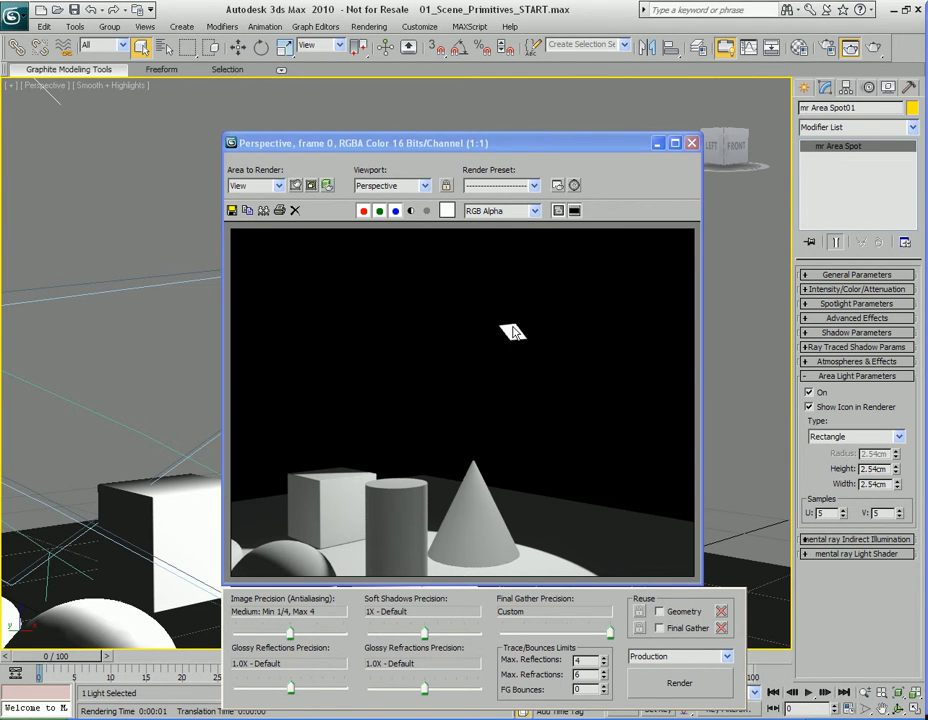
# Step: Change the area light's shape to Disc and render the close view
pyautogui.click(842, 437)
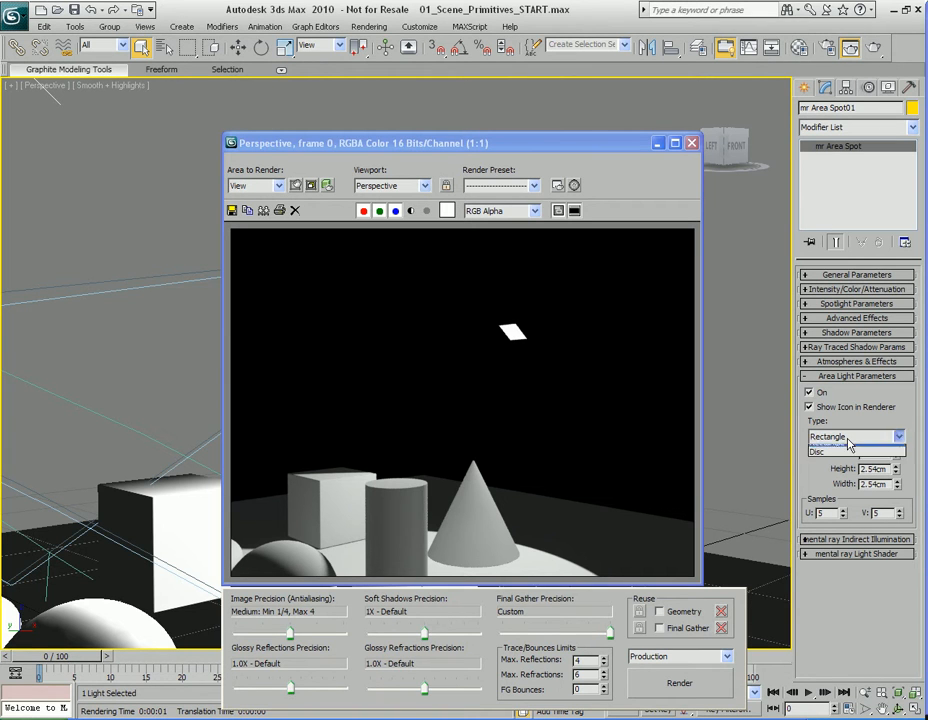
pyautogui.click(828, 458)
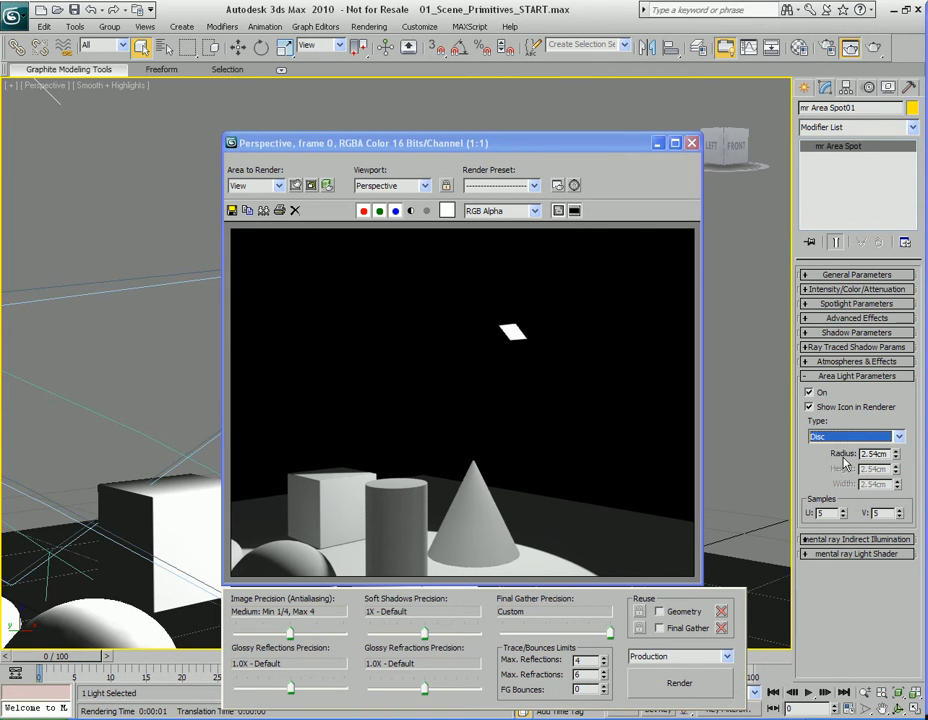
pyautogui.click(681, 686)
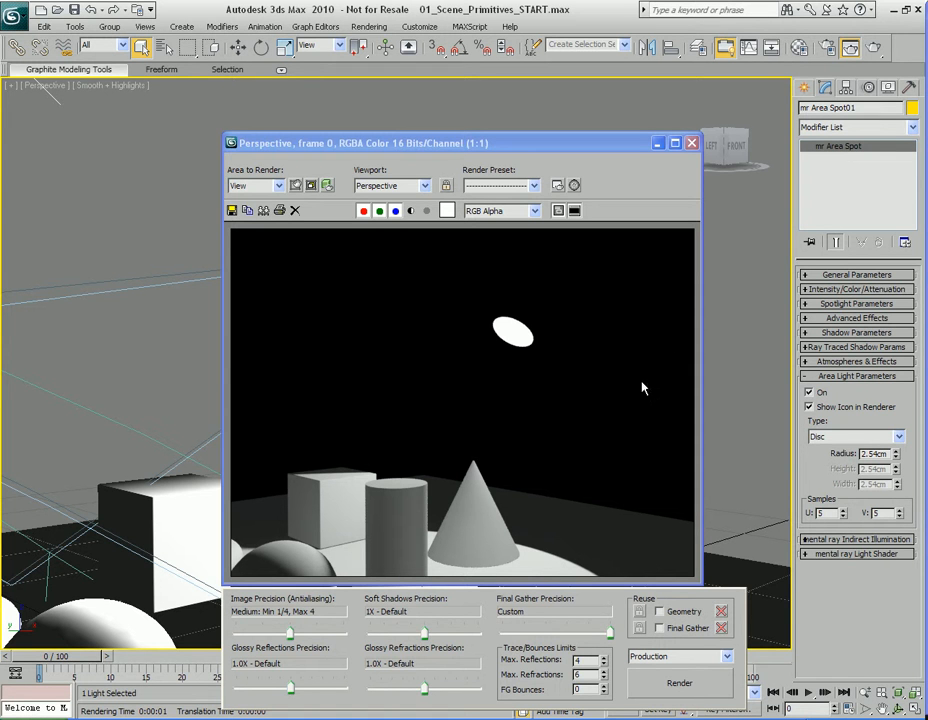
# Step: Bring all the primitives back into view and render the scene with the disc-shaped light
pyautogui.click(692, 143)
pyautogui.keyDown('alt'); pyautogui.moveTo(630, 383); pyautogui.dragTo(612, 363, button='middle'); pyautogui.keyUp('alt')
pyautogui.hotkey('shift', 'q')
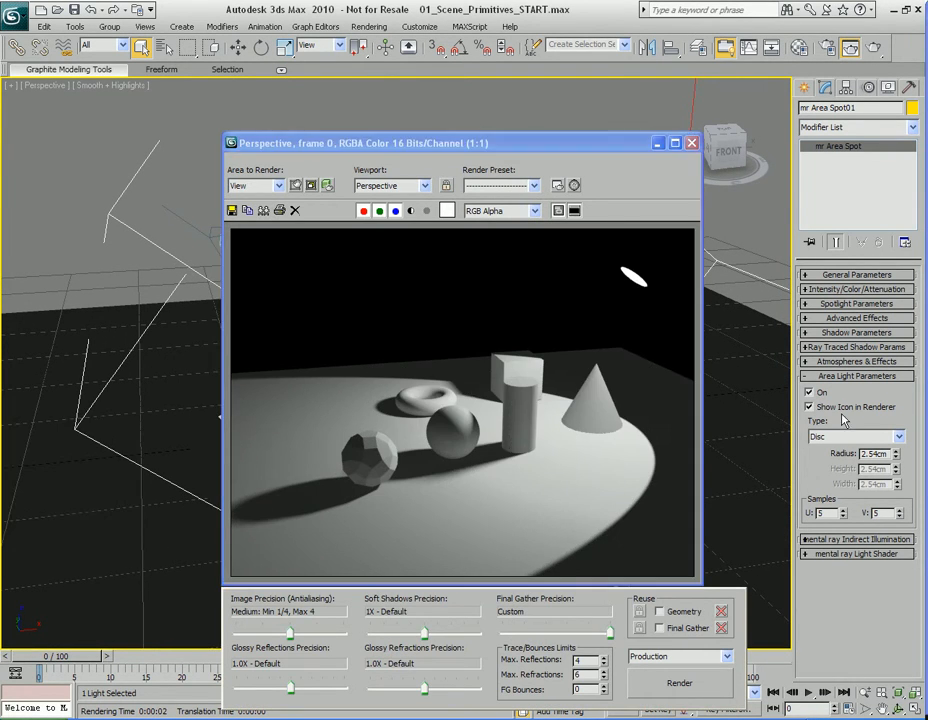
# Step: Turn off Show Icon in Renderer for the area light and increase its disc radius to 8.44 cm
pyautogui.click(813, 409)
pyautogui.click(692, 143)
pyautogui.moveTo(897, 454); pyautogui.dragTo(897, 434)
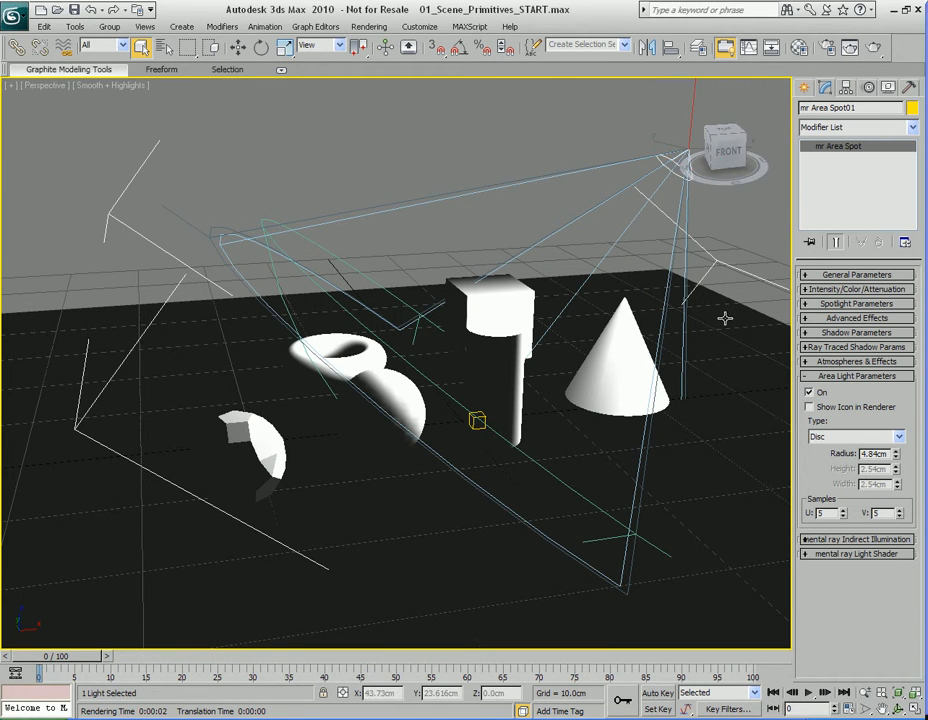
pyautogui.moveTo(698, 411); pyautogui.dragTo(604, 429, button='middle')
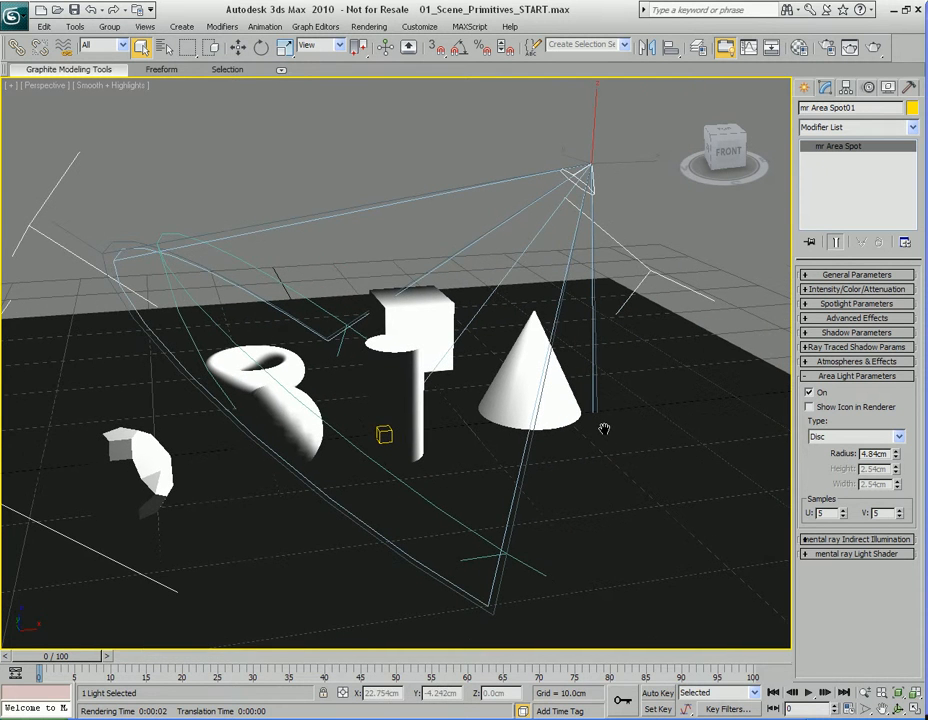
pyautogui.click(896, 452)
pyautogui.click(896, 452)
pyautogui.click(896, 452)
pyautogui.moveTo(895, 452); pyautogui.dragTo(890, 425)
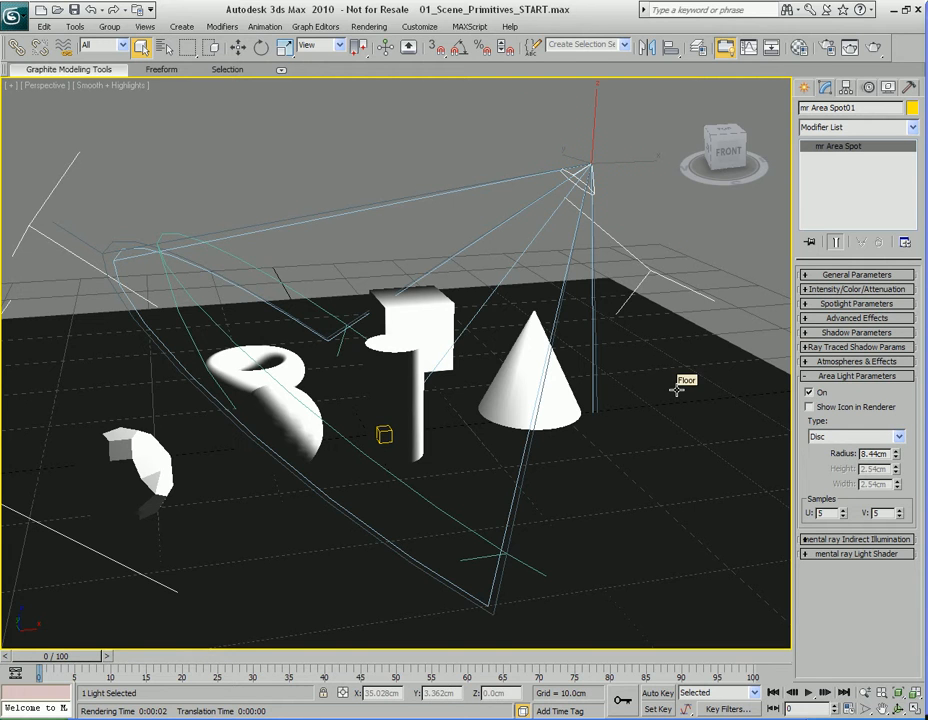
# Step: Increase the area light's disc radius to 10.34 cm, turn on Show Icon in Renderer and render the scene
pyautogui.moveTo(895, 455)
pyautogui.mouseDown()
pyautogui.moveTo(897, 468)
pyautogui.moveTo(896, 440)
pyautogui.mouseUp()
pyautogui.click(809, 407)
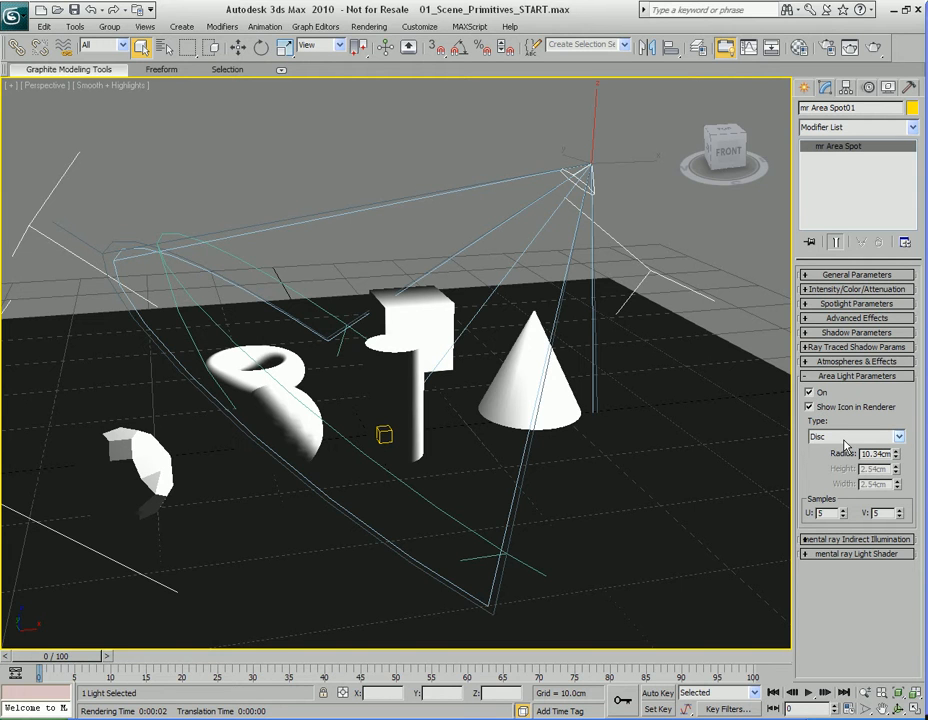
pyautogui.hotkey('shift', 'q')
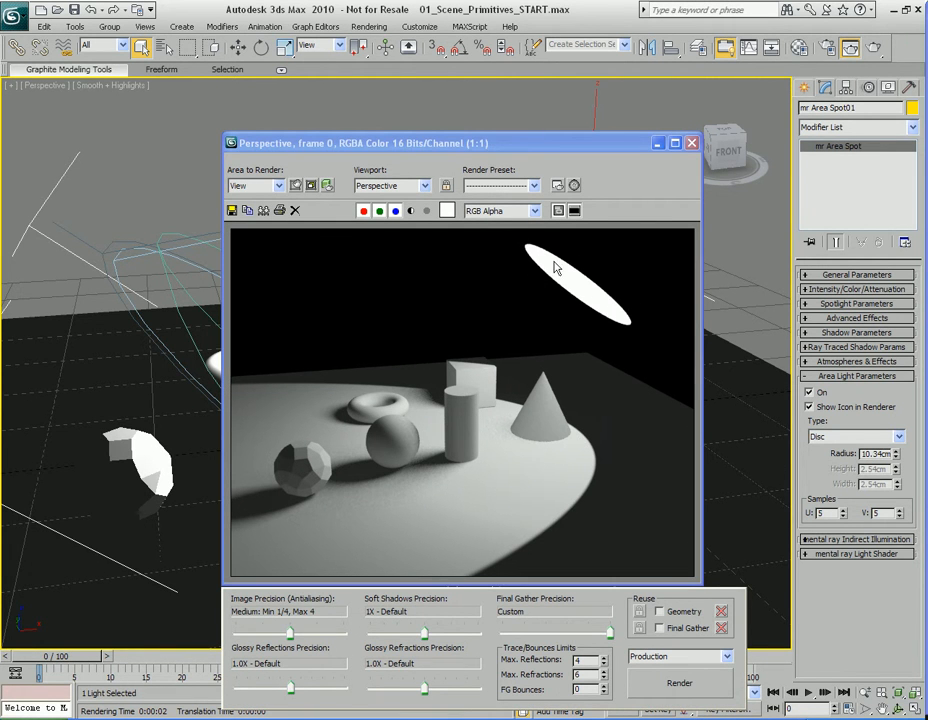
# Step: Reduce the area light's disc radius to 2.44 cm and render the perspective view again
pyautogui.moveTo(897, 457); pyautogui.dragTo(898, 508)
pyautogui.click(704, 681)
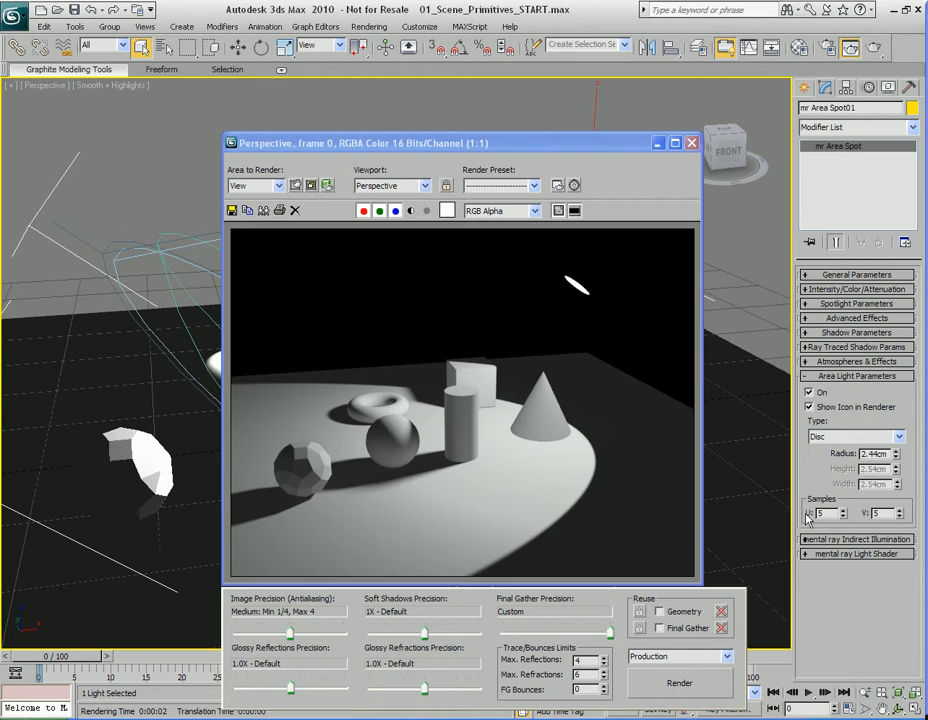
pyautogui.doubleClick(881, 513)
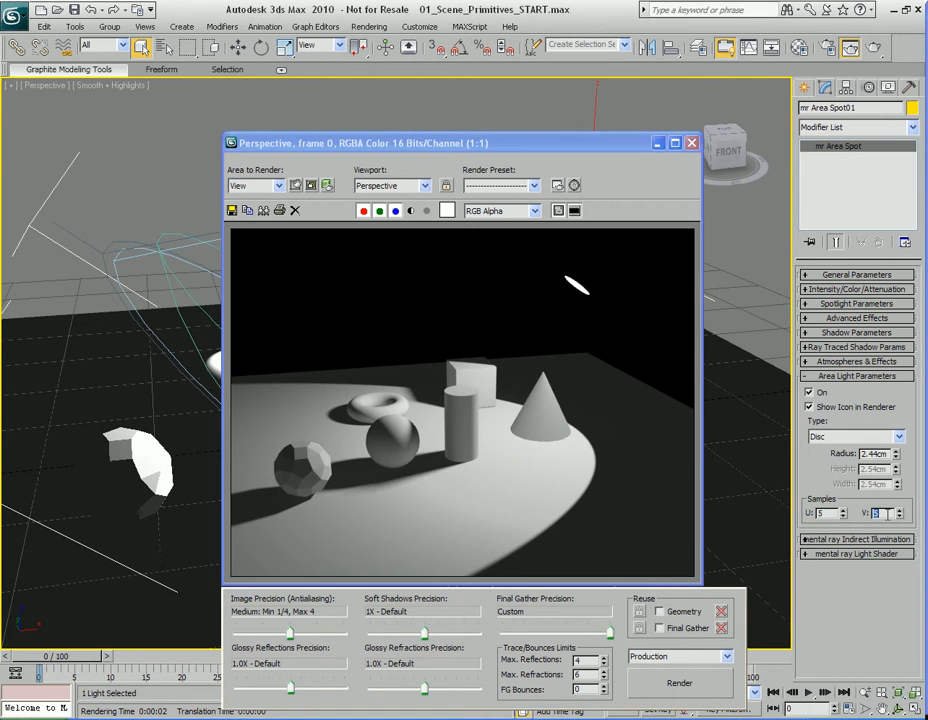
pyautogui.doubleClick(831, 513)
# Step: Render a closer perspective view of the polyhedron, torus, sphere and cylinder to check their soft shadows
pyautogui.click(691, 145)
pyautogui.moveTo(345, 505); pyautogui.dragTo(542, 440, button='middle')
pyautogui.scroll(3, 684, 452)
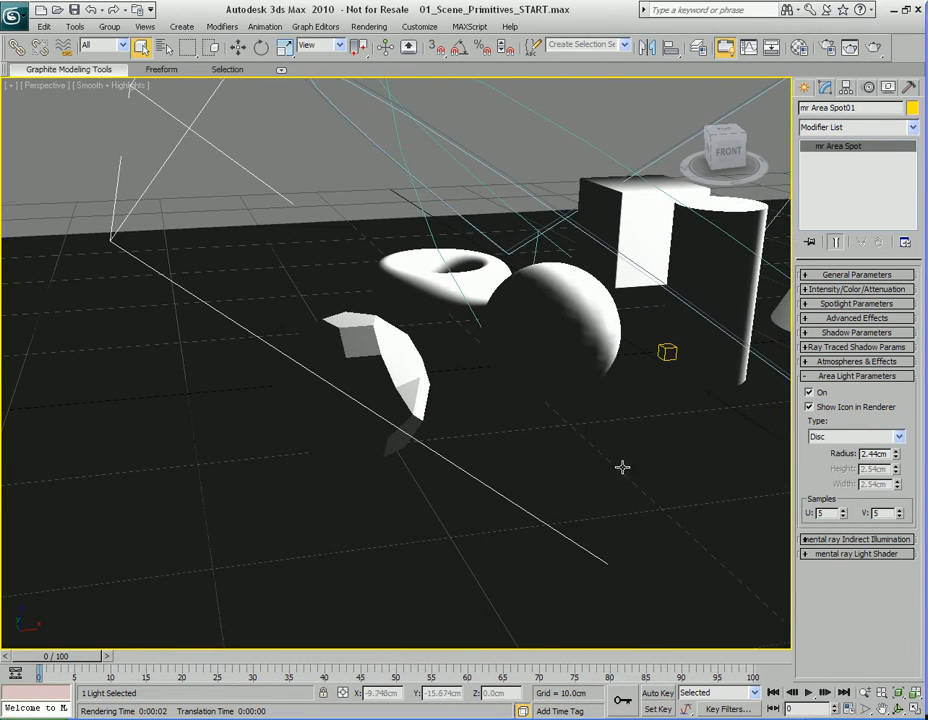
pyautogui.moveTo(621, 469); pyautogui.dragTo(628, 461, button='middle')
pyautogui.hotkey('shift', 'q')
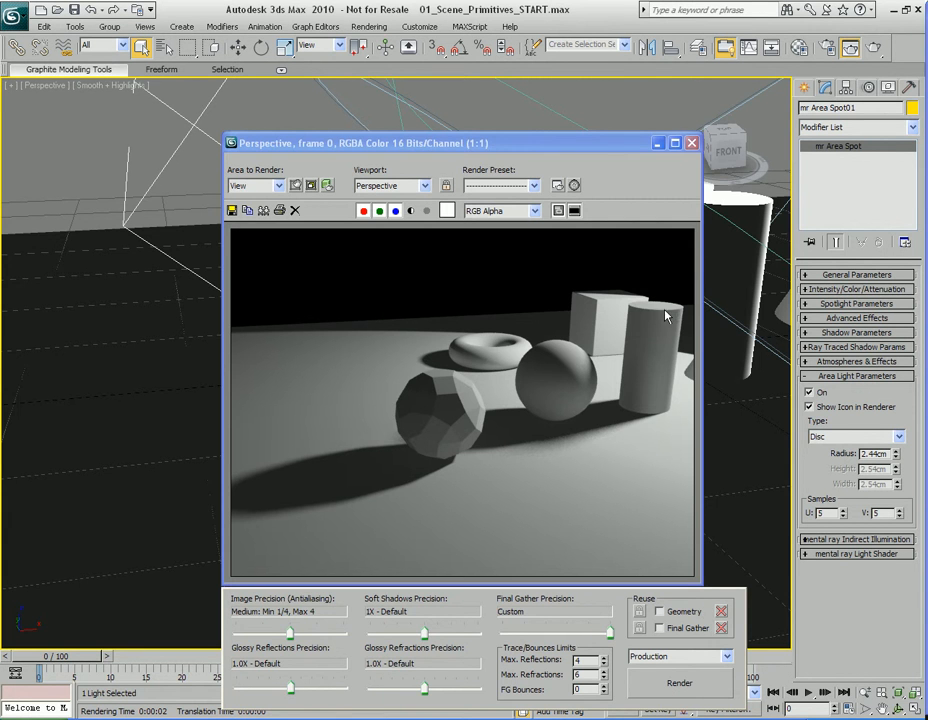
# Step: Frame the polyhedron's shadow on the floor progressively closer and render it to examine the grain in its soft edge
pyautogui.click(692, 143)
pyautogui.moveTo(351, 484); pyautogui.dragTo(551, 476, button='middle')
pyautogui.hotkey('shift', 'q')
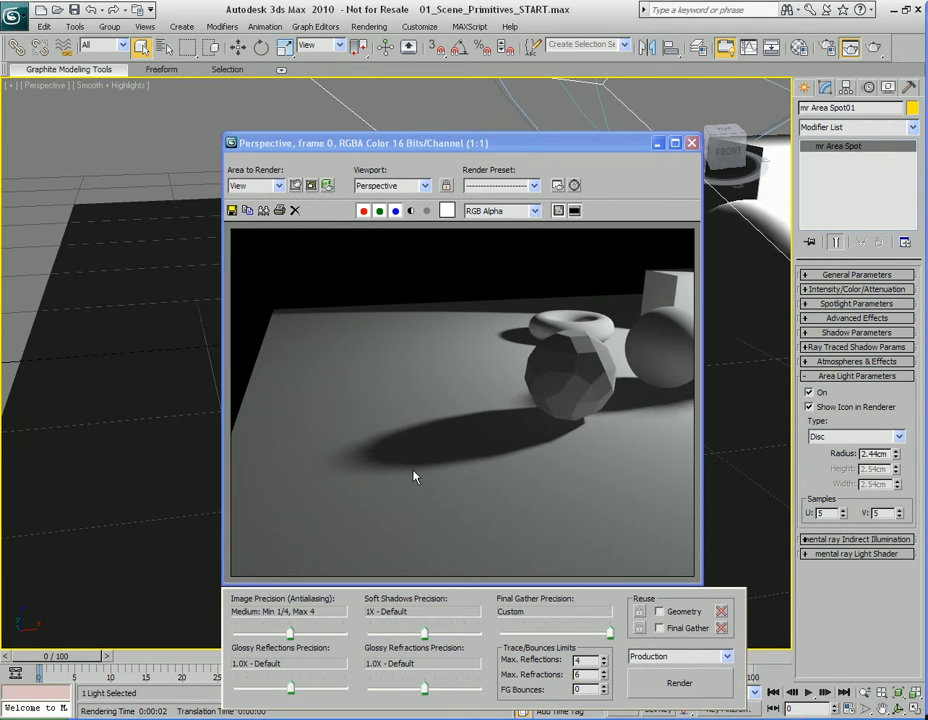
pyautogui.click(692, 146)
pyautogui.scroll(10, 470, 455)
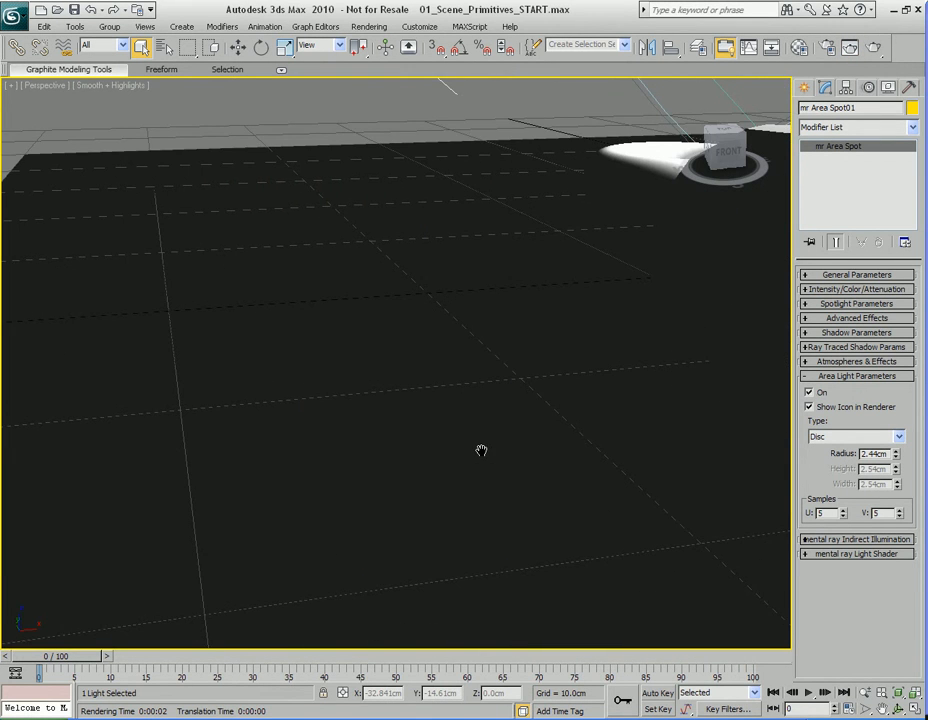
pyautogui.hotkey('shift', 'q')
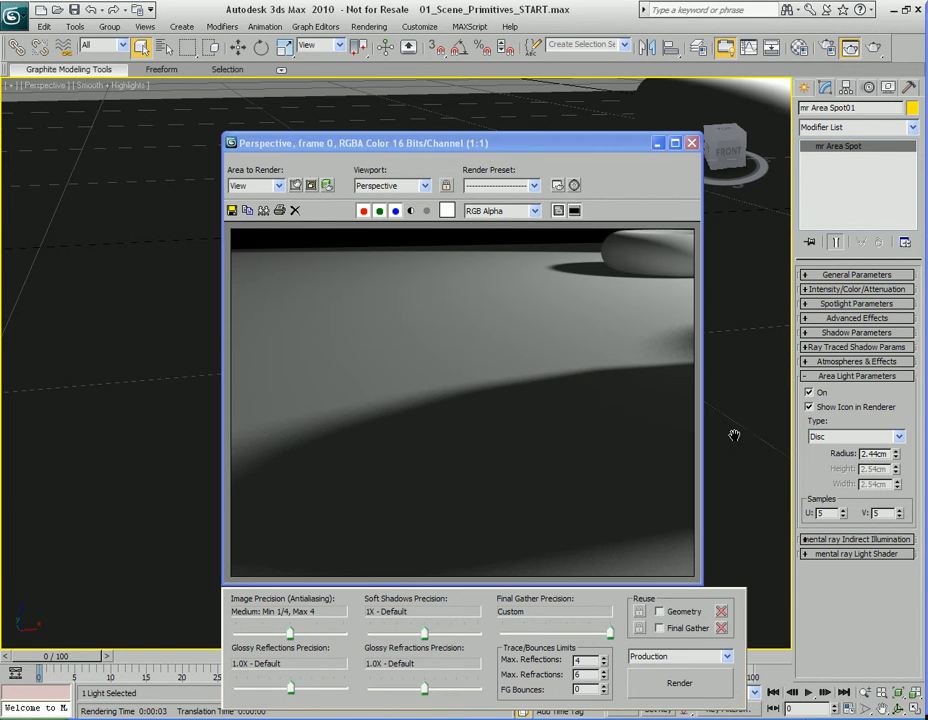
pyautogui.hotkey('shift', 'q')
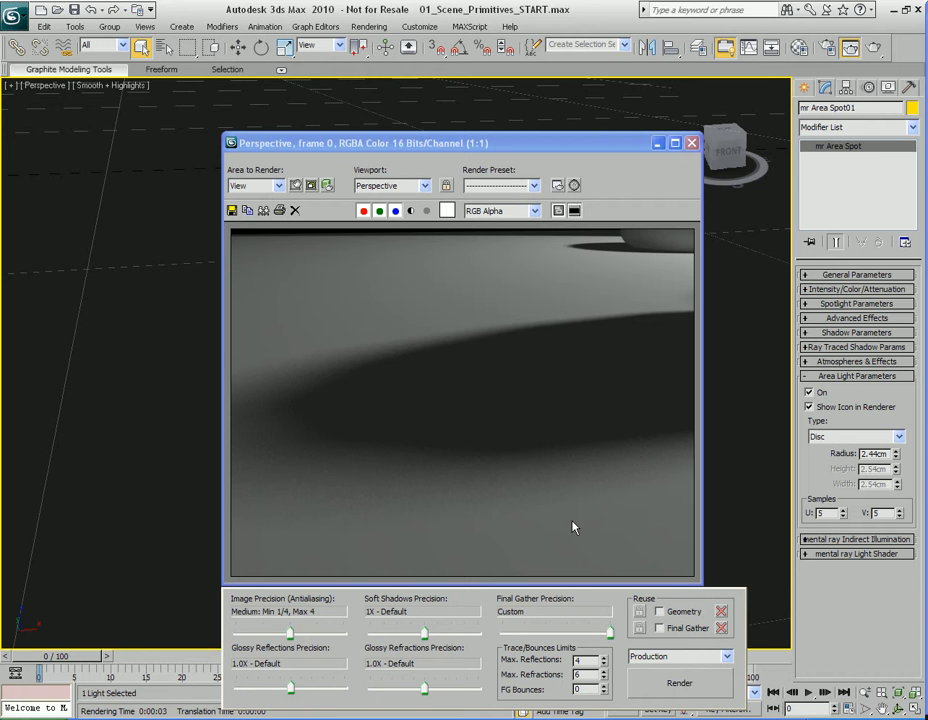
pyautogui.doubleClick(831, 514)
pyautogui.doubleClick(876, 513)
pyautogui.click(831, 513)
pyautogui.doubleClick(876, 513)
pyautogui.doubleClick(828, 513)
# Step: Lower Soft Shadows Precision to 0.125X - Very Low and render the shadow close-up
pyautogui.moveTo(423, 634); pyautogui.dragTo(384, 639)
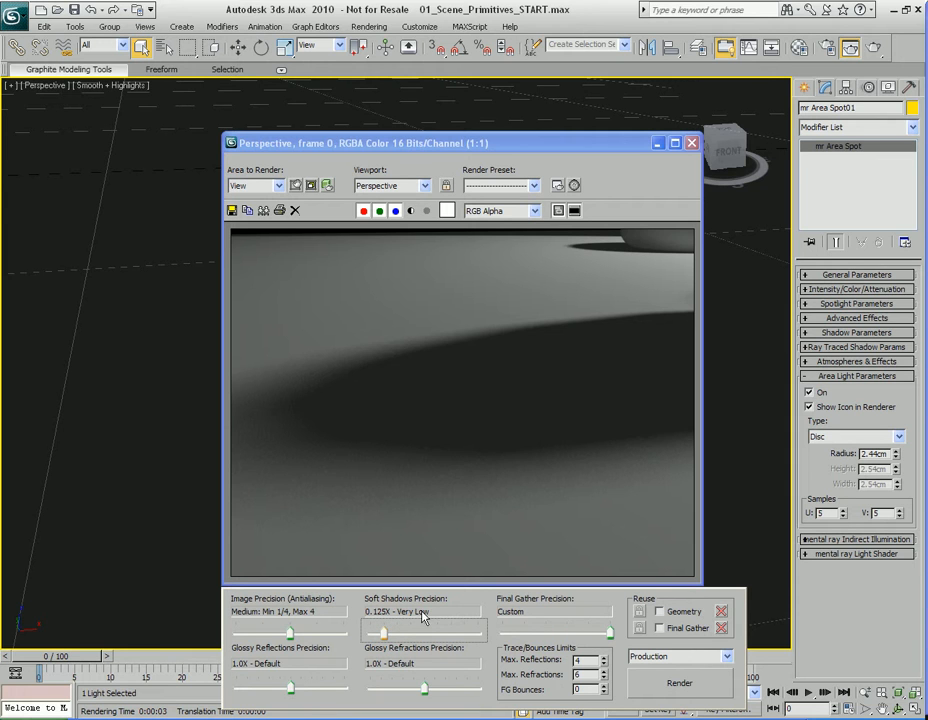
pyautogui.click(675, 684)
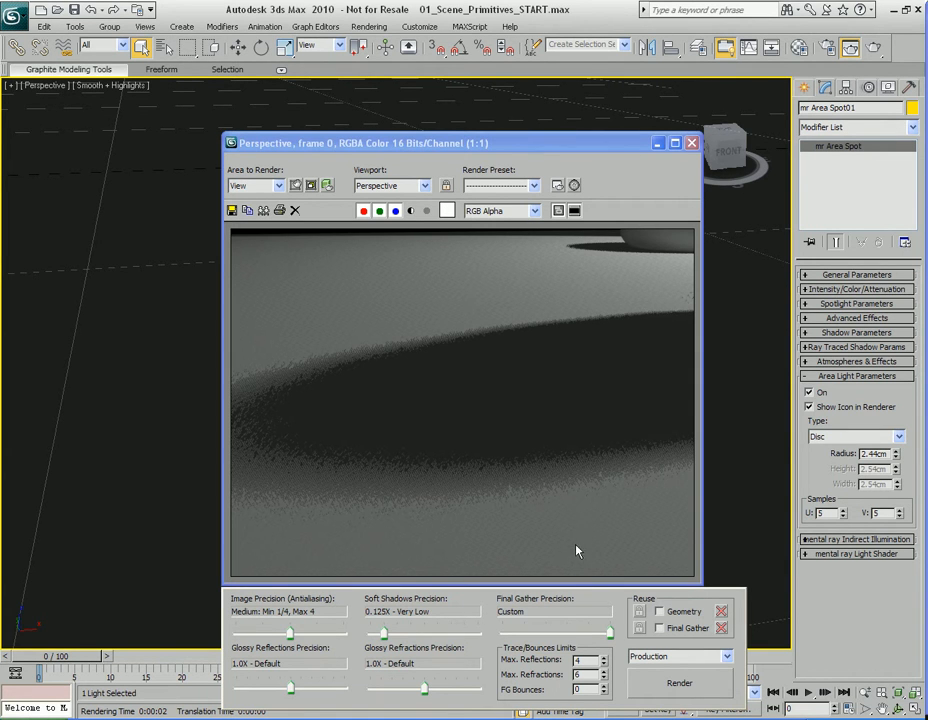
# Step: Raise Soft Shadows Precision to 16.0X - Very High Quality and render the shadow close-up
pyautogui.moveTo(383, 636); pyautogui.dragTo(438, 636)
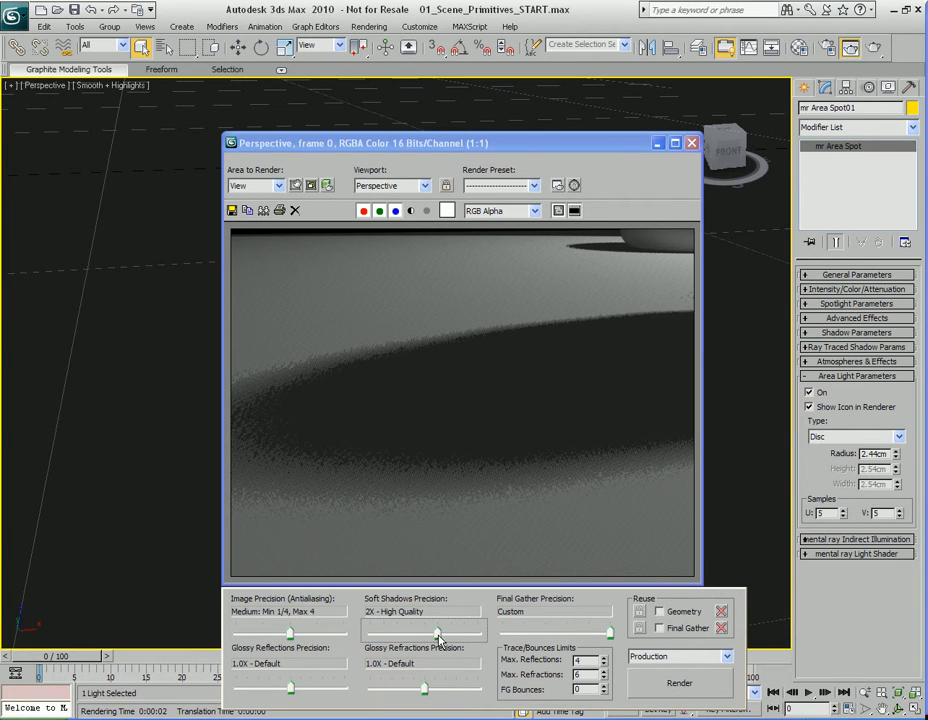
pyautogui.moveTo(438, 636); pyautogui.dragTo(451, 636)
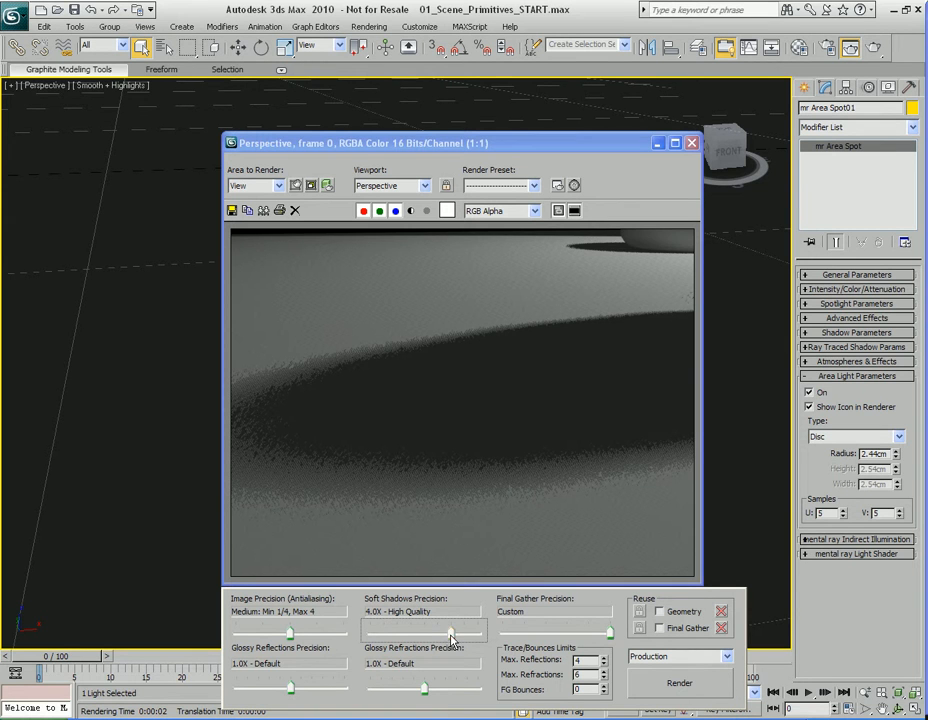
pyautogui.moveTo(451, 636); pyautogui.dragTo(478, 636)
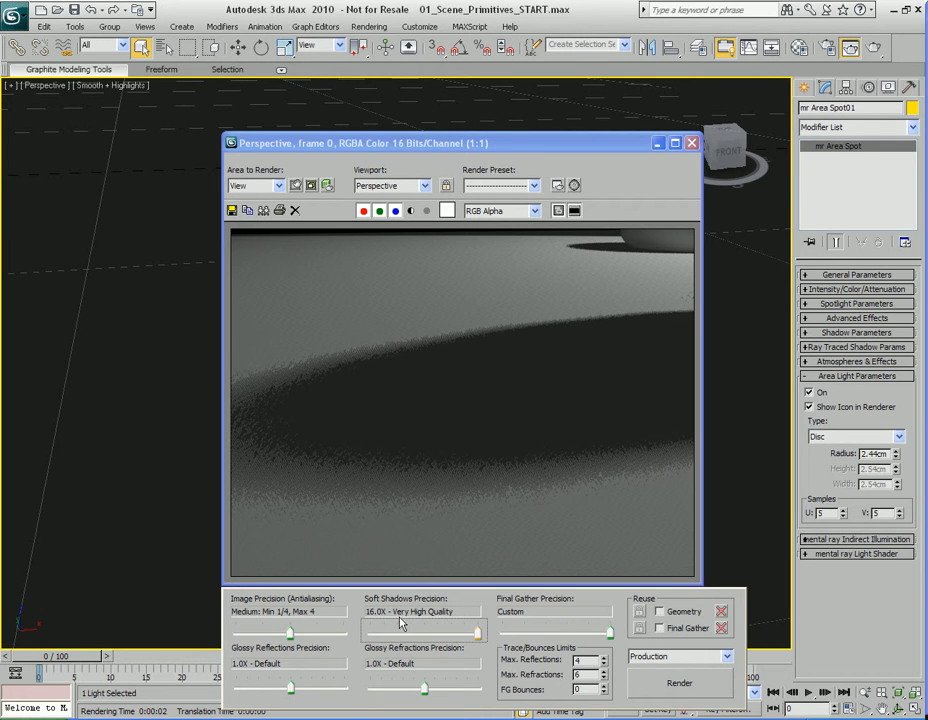
pyautogui.click(645, 683)
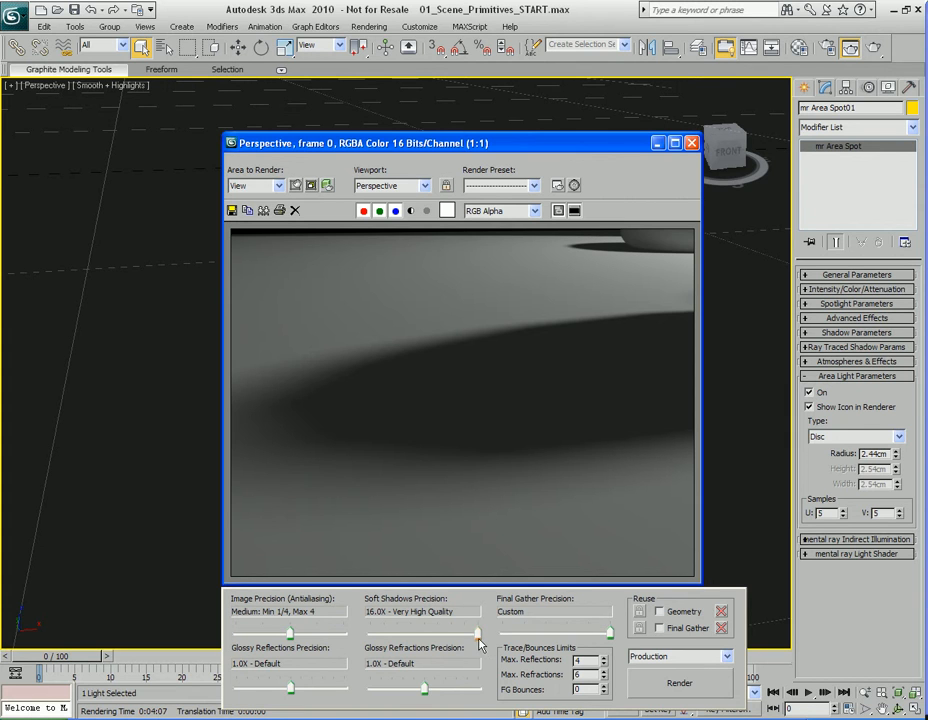
# Step: Return Soft Shadows Precision to 1X - Default and render the shadow close-up for comparison
pyautogui.moveTo(477, 634); pyautogui.dragTo(424, 638)
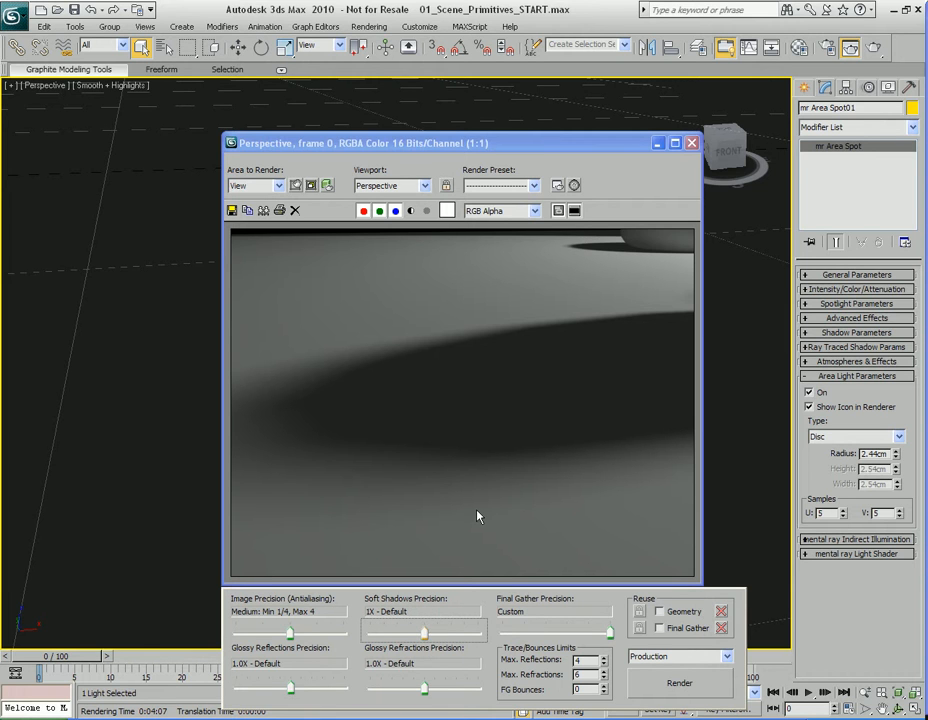
pyautogui.click(672, 688)
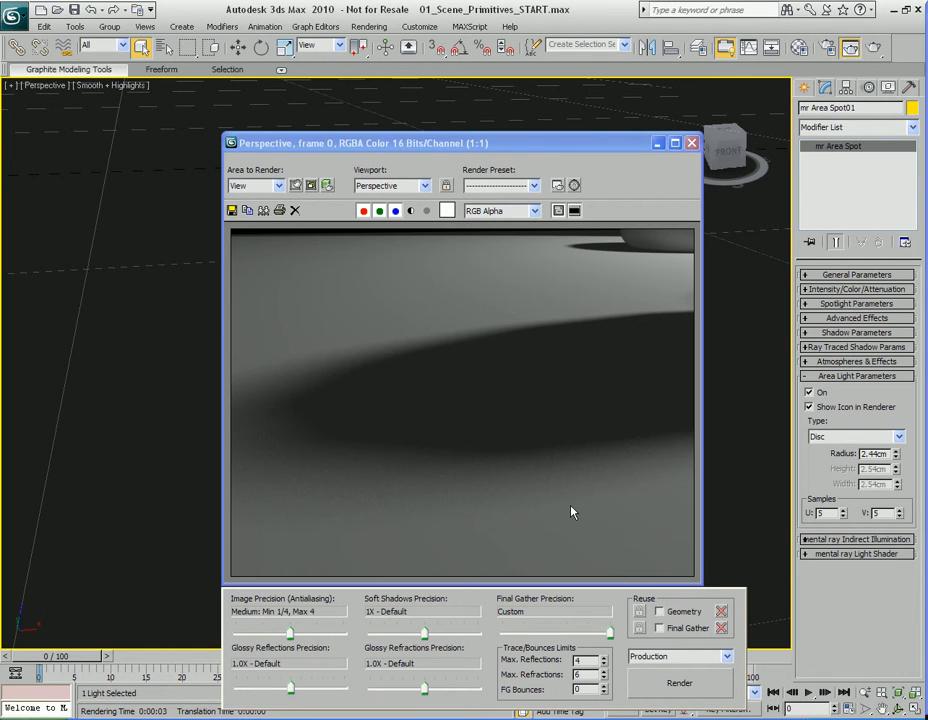
pyautogui.doubleClick(820, 512)
pyautogui.press('Tab')
# Step: Bring the whole scene back into view, turn off Targeted for the area spot and delete the light
pyautogui.click(691, 143)
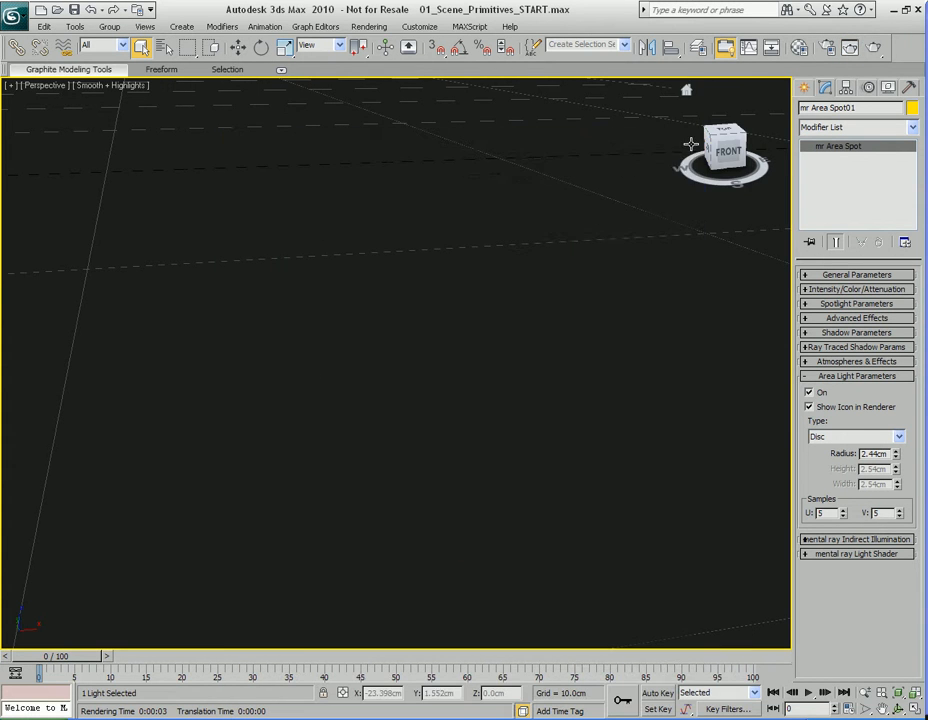
pyautogui.moveTo(654, 369); pyautogui.dragTo(431, 497, button='middle')
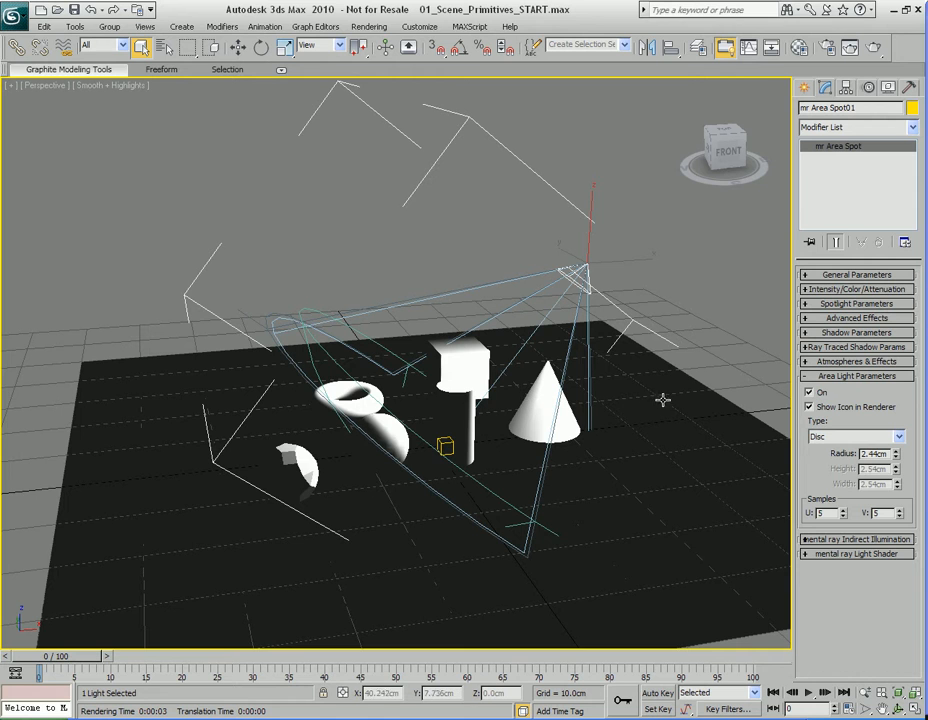
pyautogui.click(852, 276)
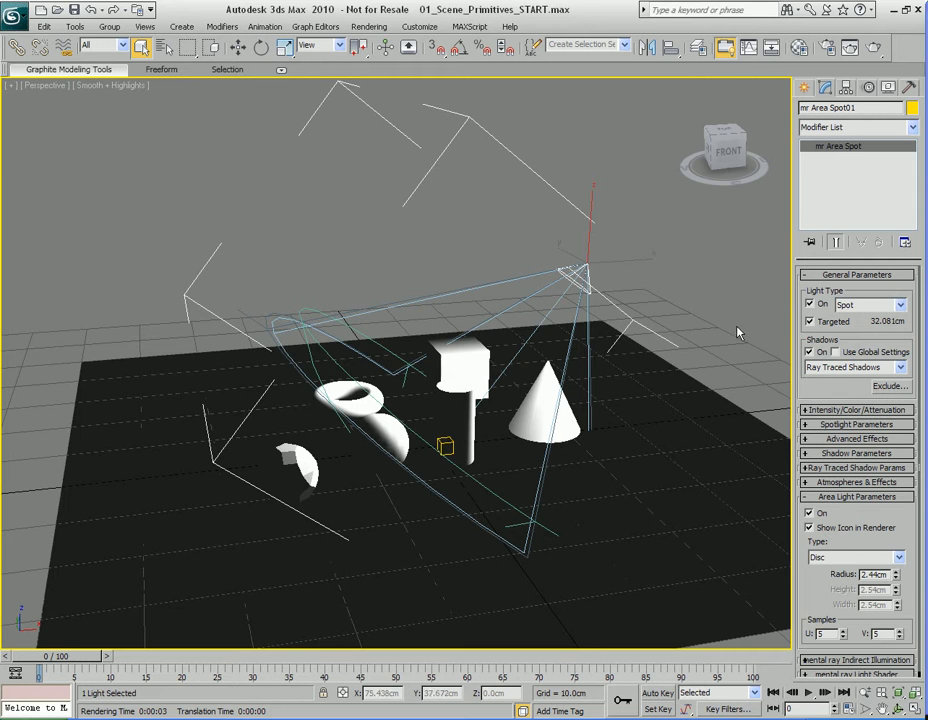
pyautogui.click(810, 322)
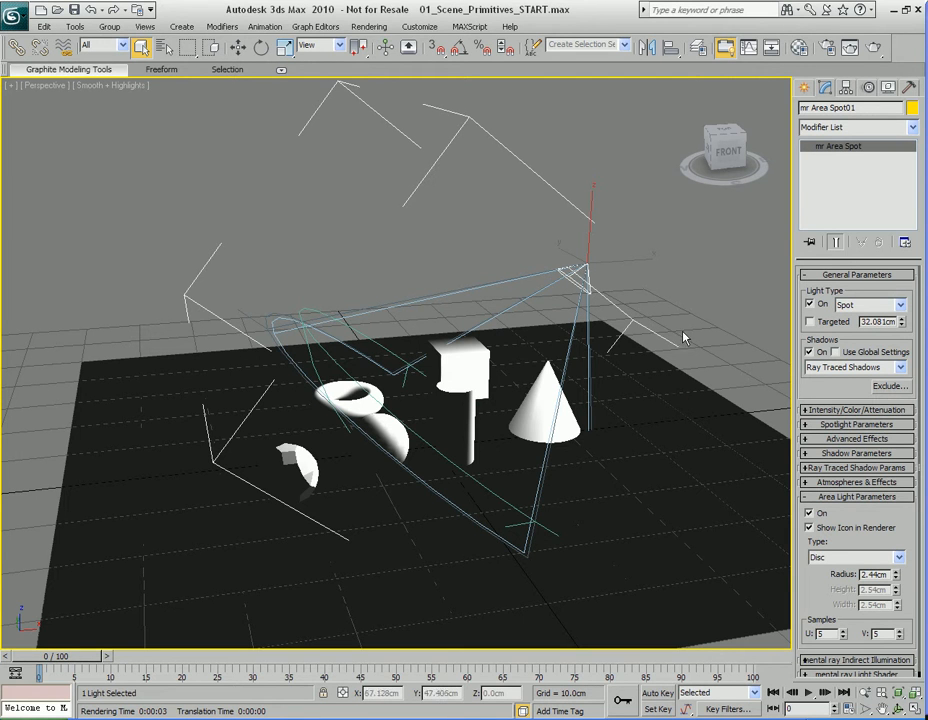
pyautogui.press('Delete')
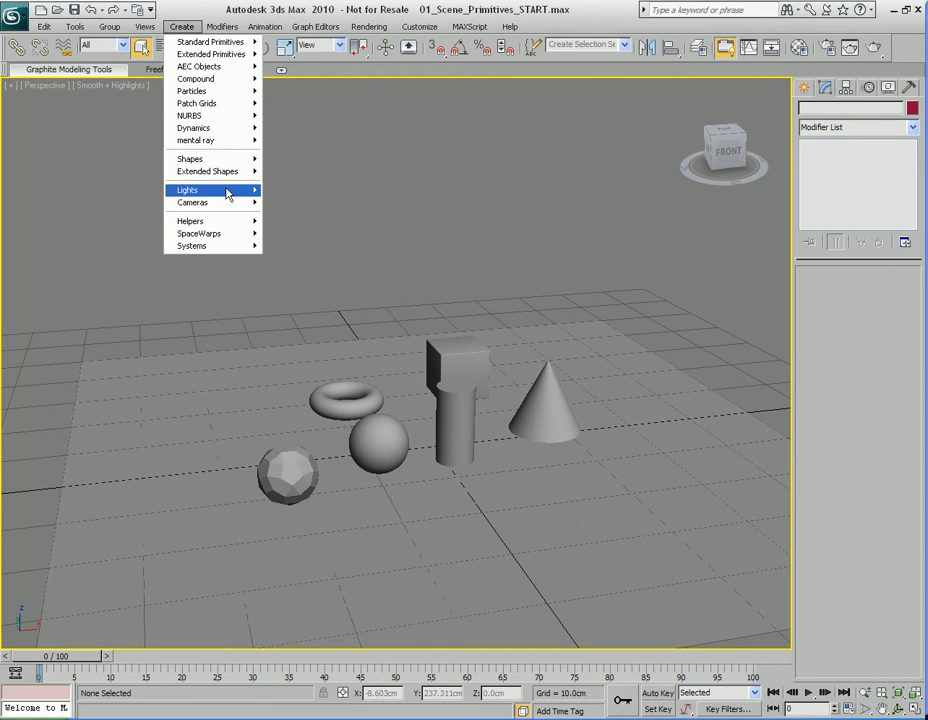
# Step: Create an mr Area Omni light near the cone and raise it well above the primitives
pyautogui.moveTo(250, 191)
pyautogui.moveTo(311, 206)
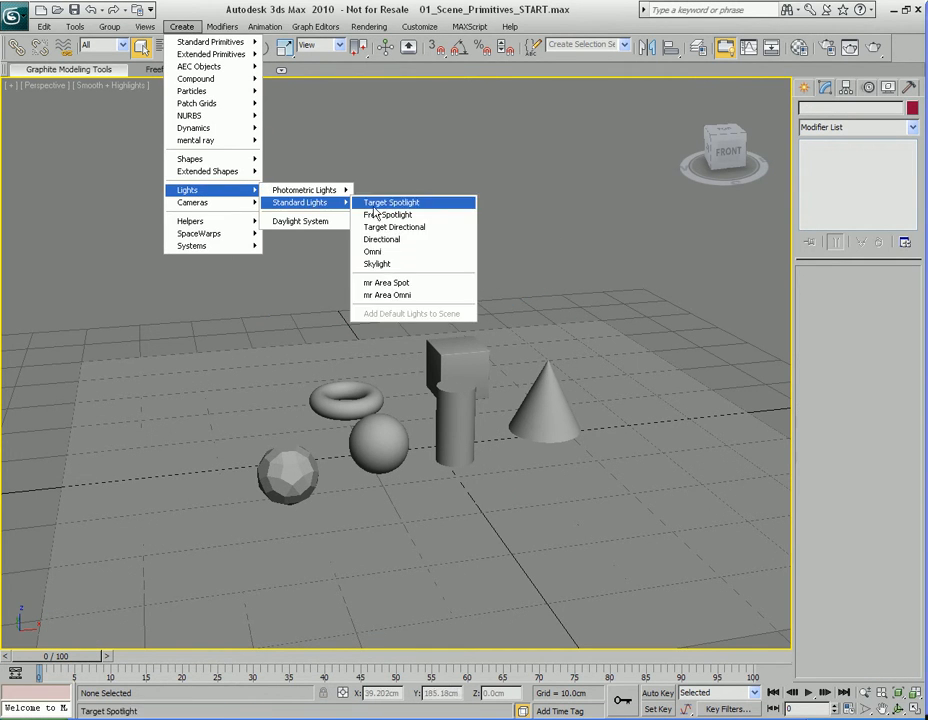
pyautogui.click(405, 297)
pyautogui.moveTo(540, 441); pyautogui.dragTo(550, 202)
pyautogui.rightClick(576, 440)
pyautogui.press('w')
pyautogui.press('1')
pyautogui.press('q')
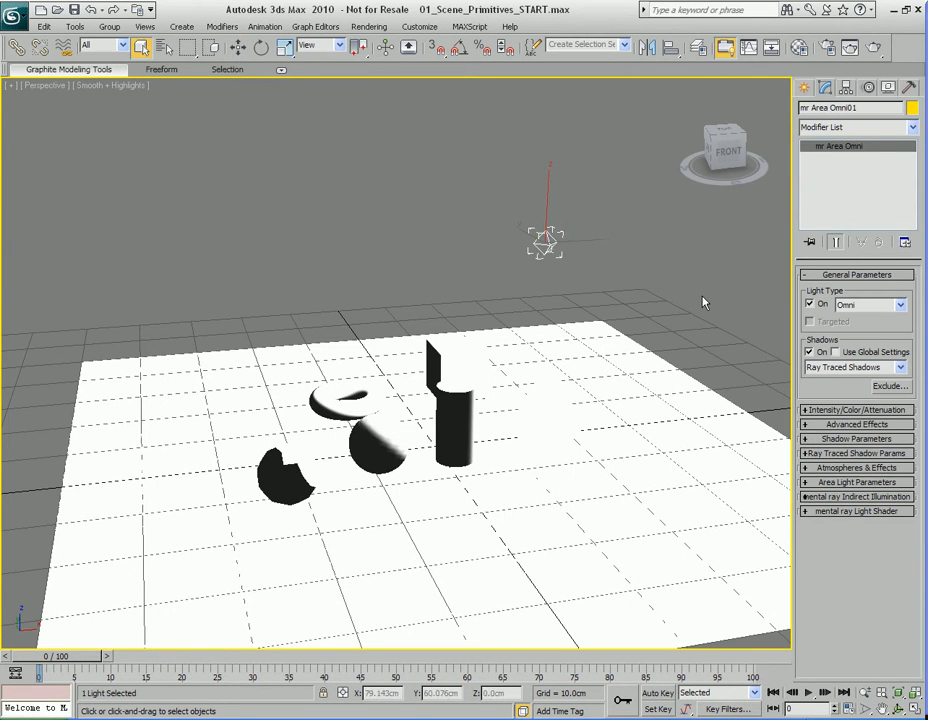
# Step: Set the omni light's decay type to Inverse Square and render the scene
pyautogui.click(848, 418)
pyautogui.click(872, 457)
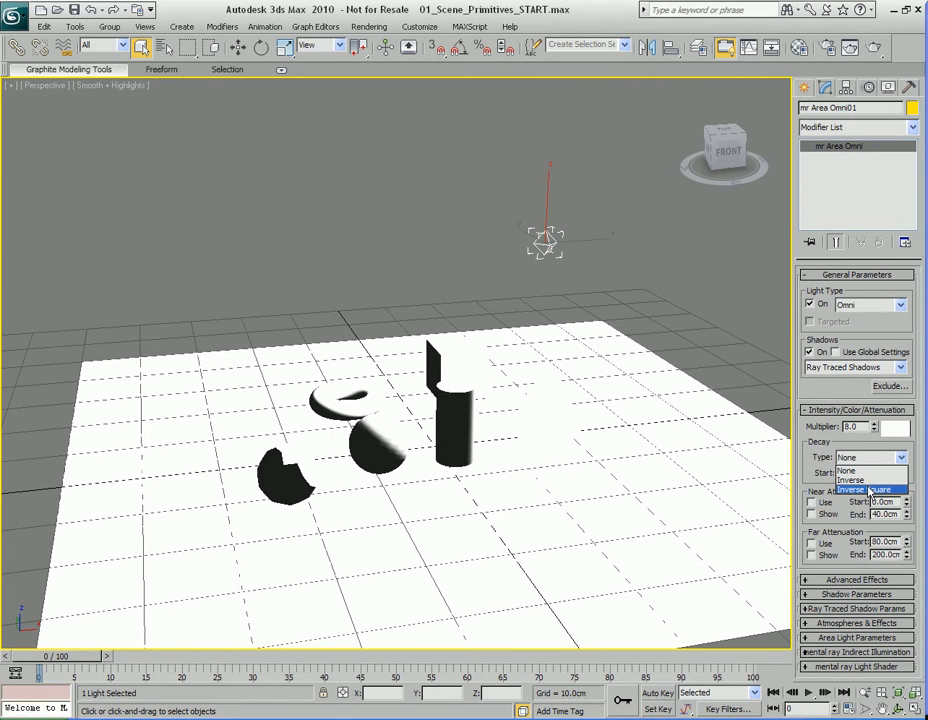
pyautogui.click(871, 490)
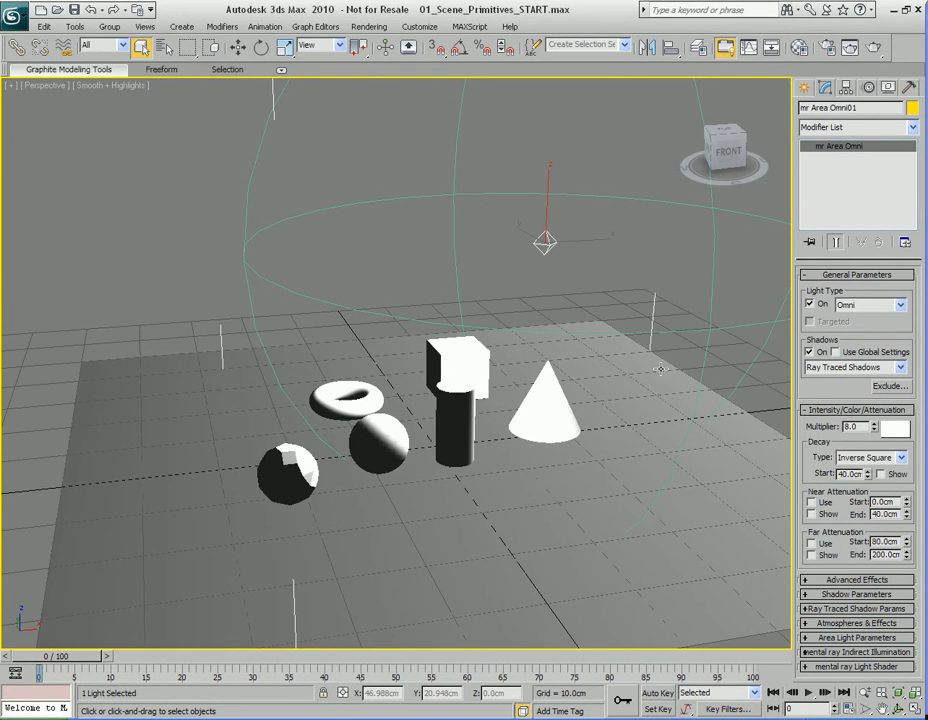
pyautogui.hotkey('shift', 'q')
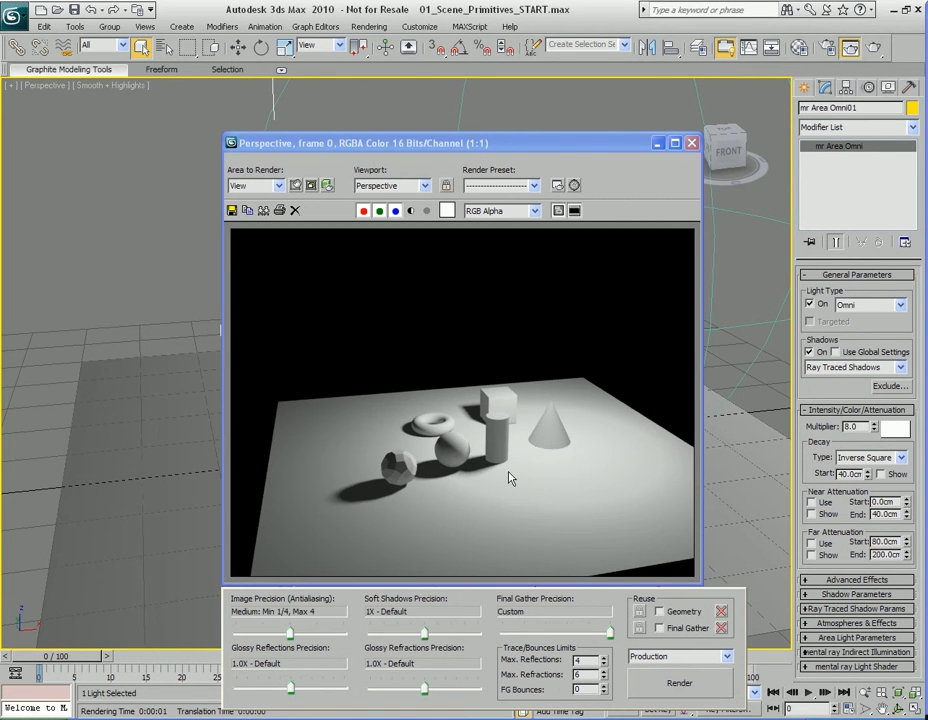
# Step: Try Soft Shadows Precision at 2X - High Quality and return it to 1X - Default
pyautogui.moveTo(512, 145); pyautogui.dragTo(460, 94)
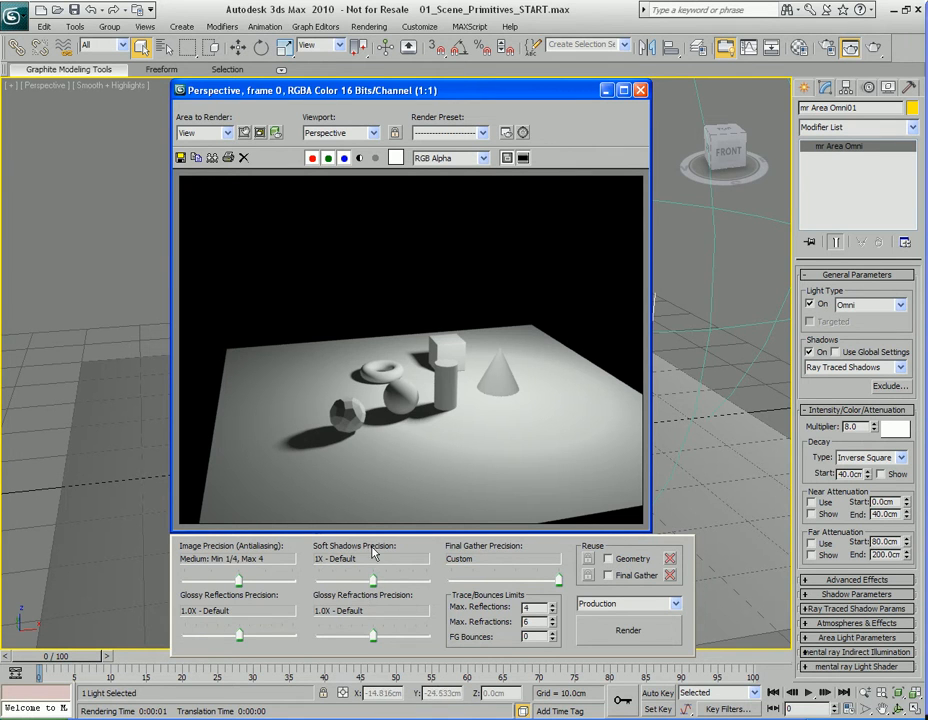
pyautogui.moveTo(373, 580)
pyautogui.mouseDown()
pyautogui.moveTo(400, 581)
pyautogui.moveTo(377, 582)
pyautogui.moveTo(386, 583)
pyautogui.mouseUp()
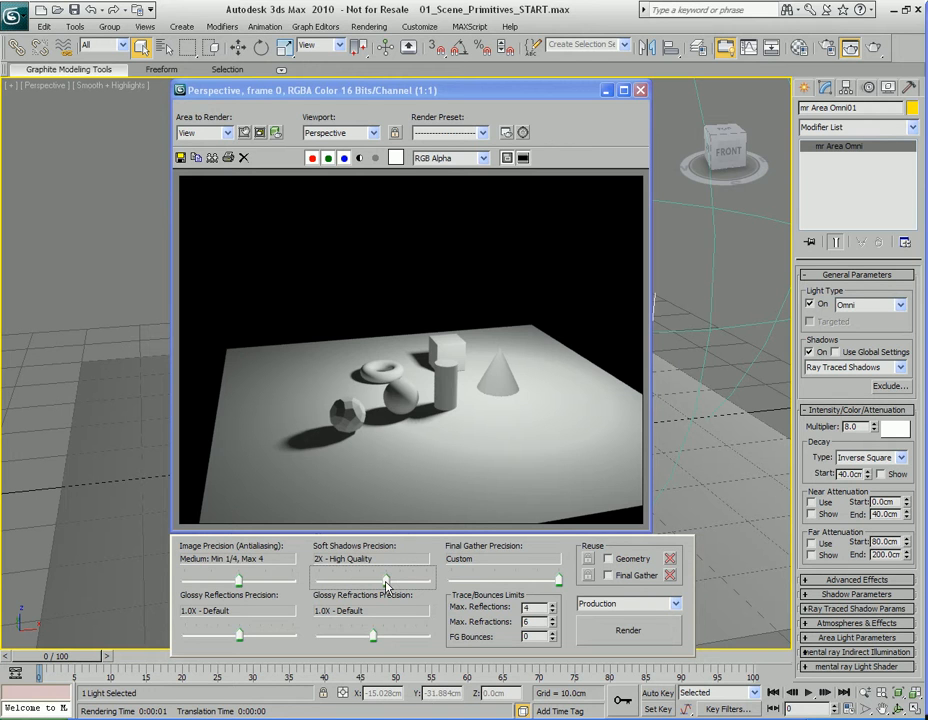
pyautogui.moveTo(386, 583); pyautogui.dragTo(372, 583)
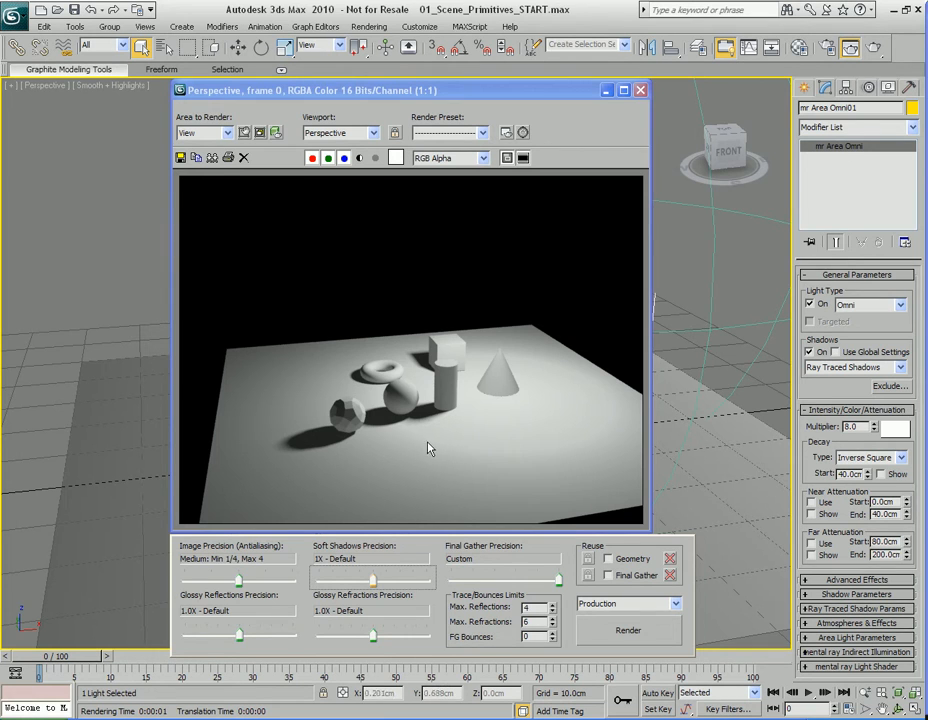
pyautogui.moveTo(372, 583)
pyautogui.mouseDown()
pyautogui.moveTo(438, 590)
pyautogui.moveTo(372, 584)
pyautogui.mouseUp()
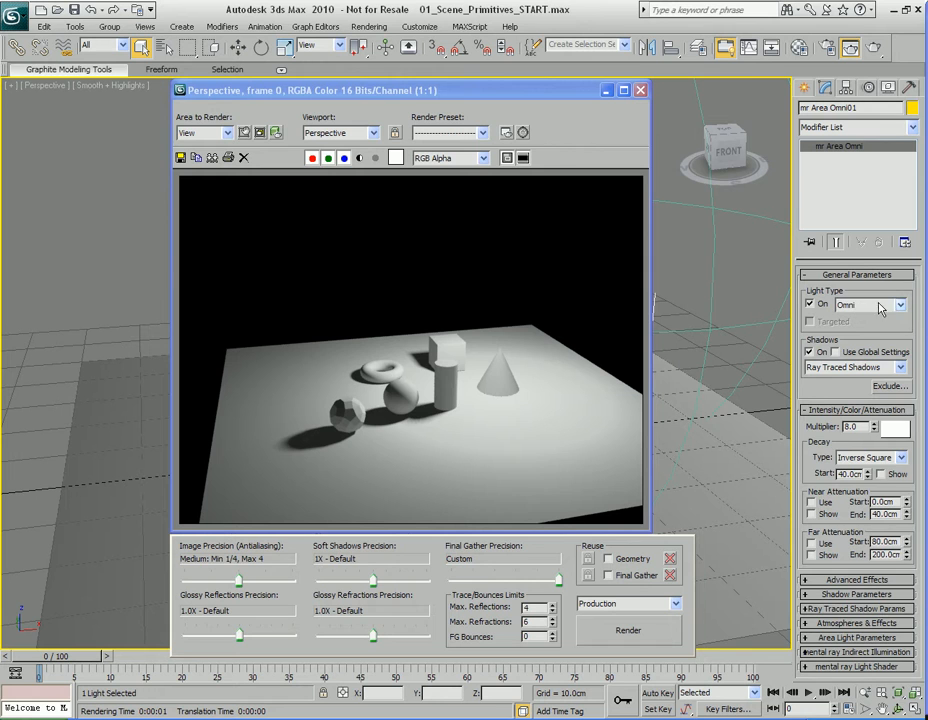
# Step: In the omni's area light parameters, keep the Sphere type, enable Show Icon in Renderer and render the scene
pyautogui.click(857, 274)
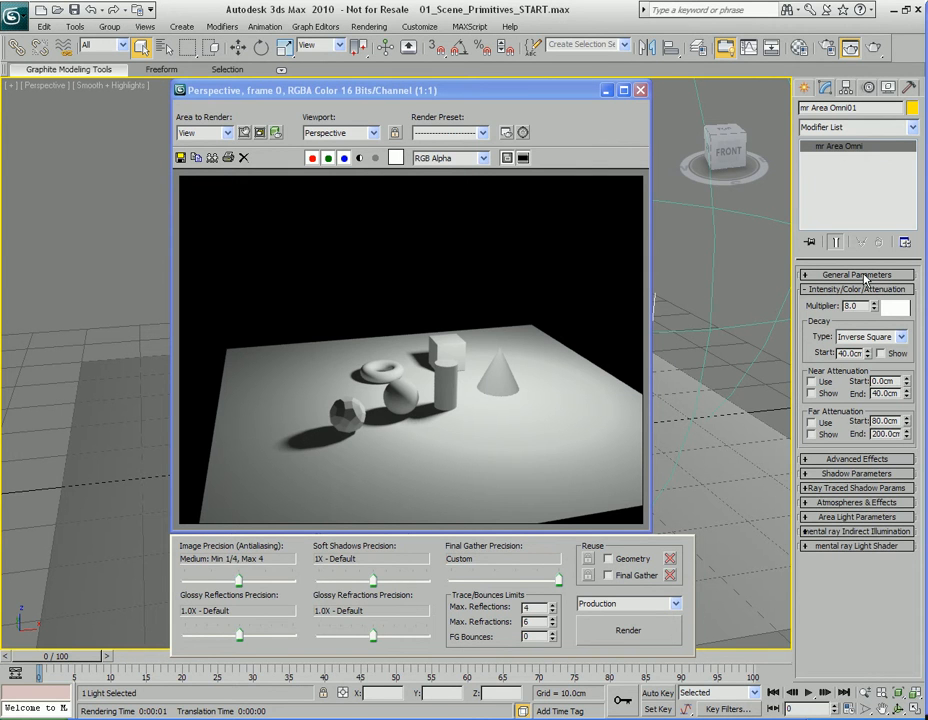
pyautogui.click(845, 518)
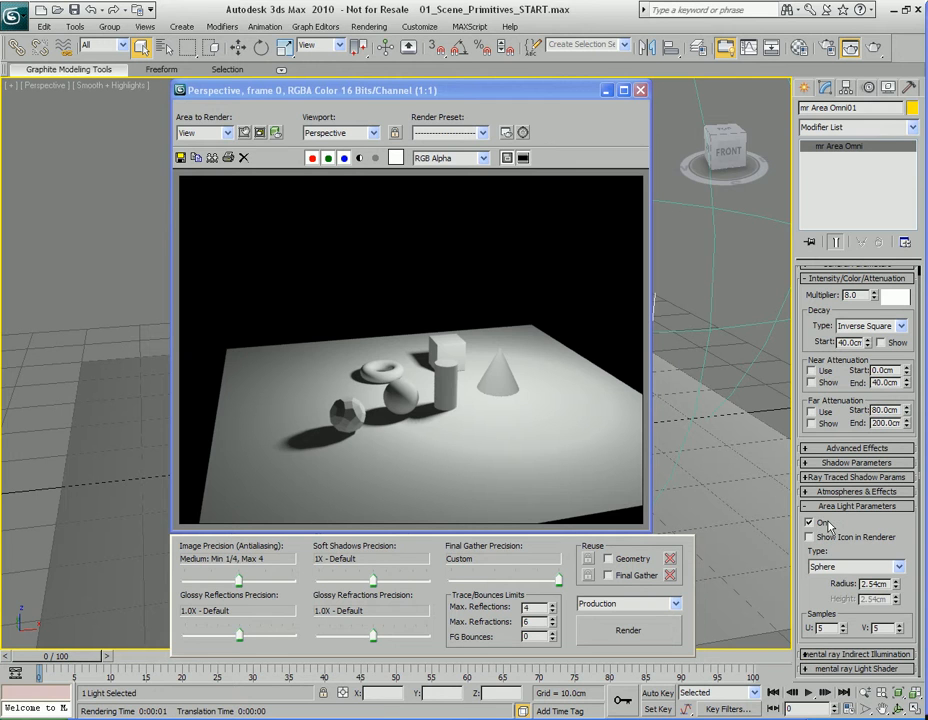
pyautogui.click(848, 567)
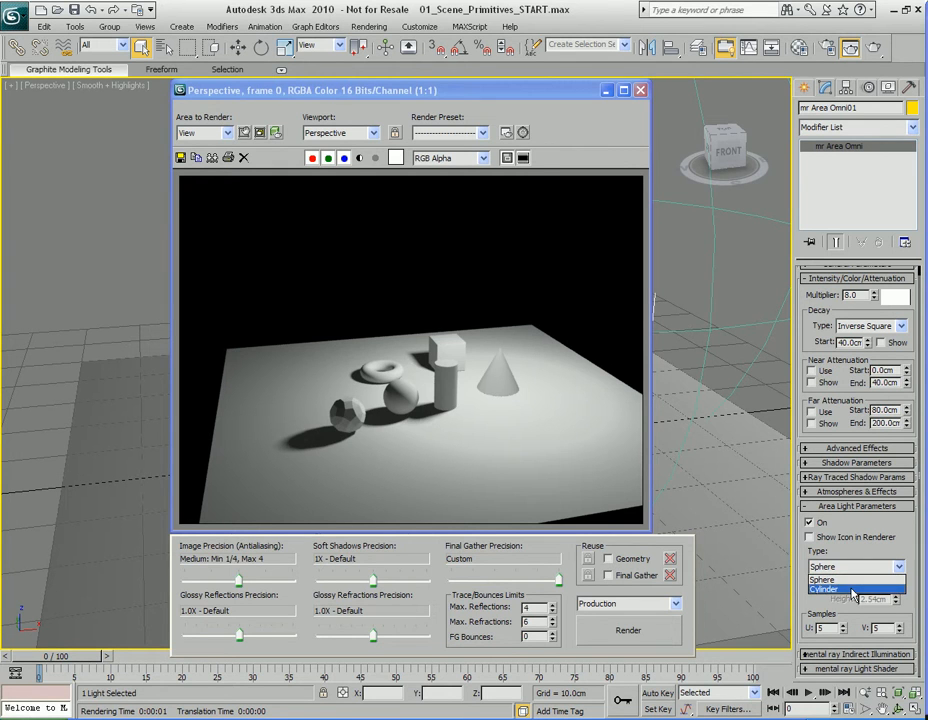
pyautogui.click(850, 581)
pyautogui.click(809, 537)
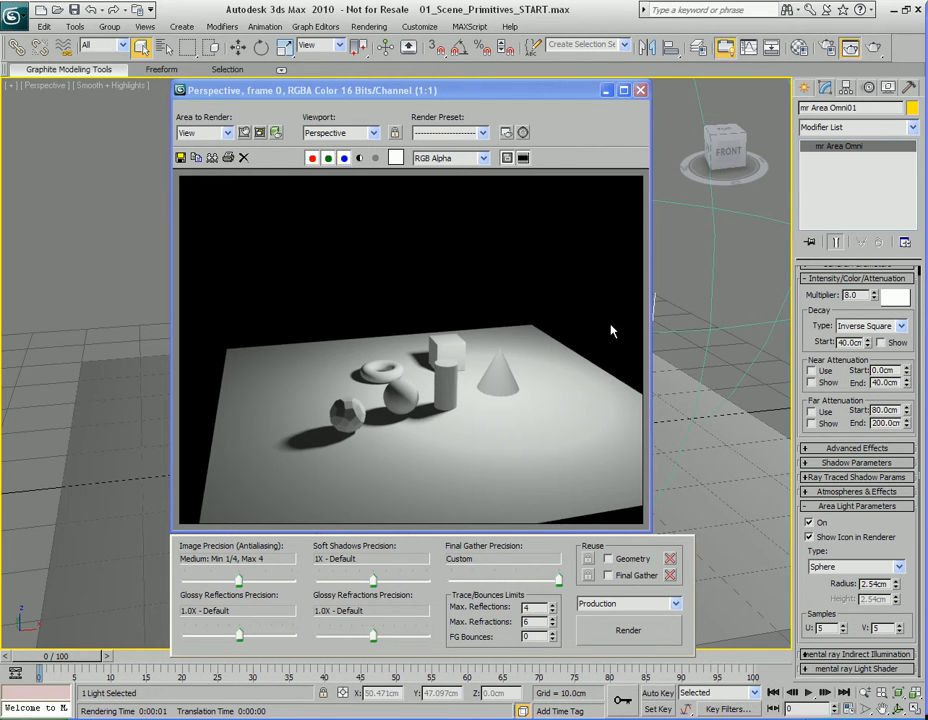
pyautogui.click(614, 630)
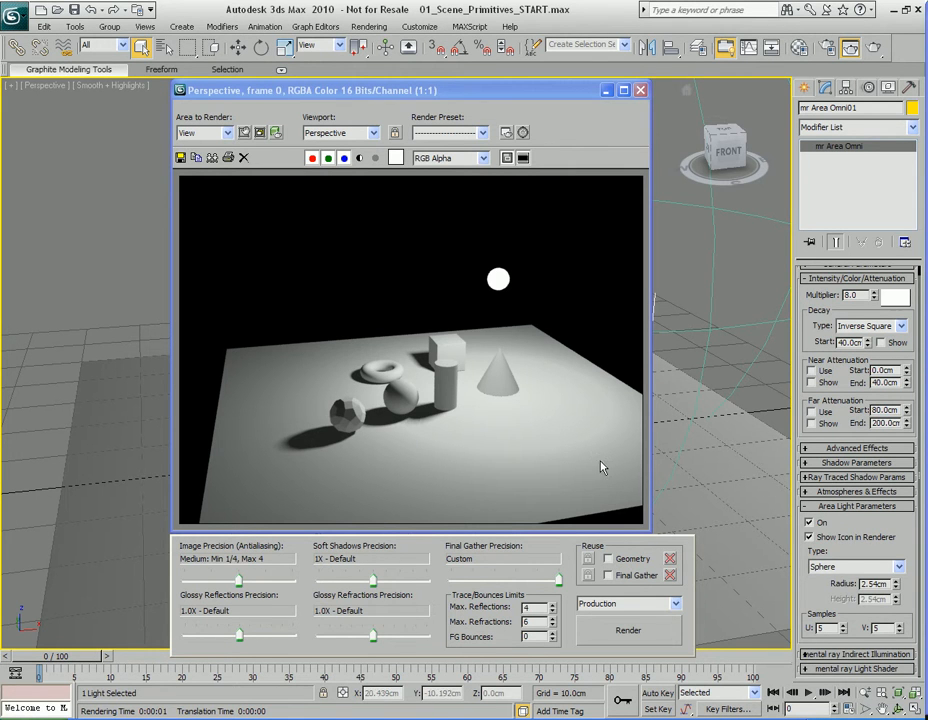
# Step: Change the omni's area light type to Cylinder, render the scene and close the rendered frame
pyautogui.click(836, 568)
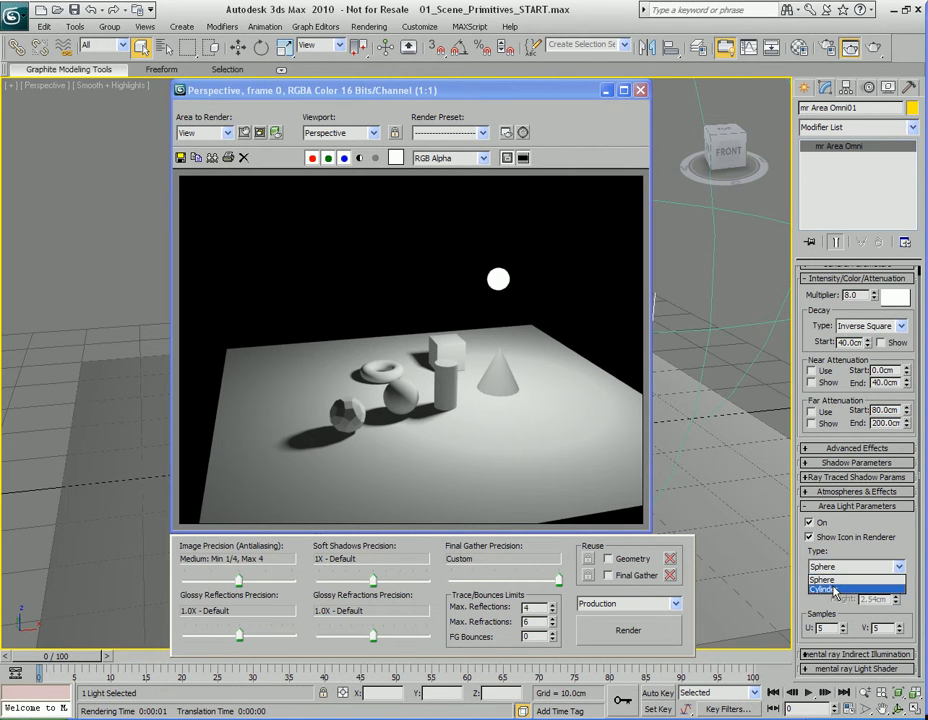
pyautogui.click(826, 589)
pyautogui.click(642, 638)
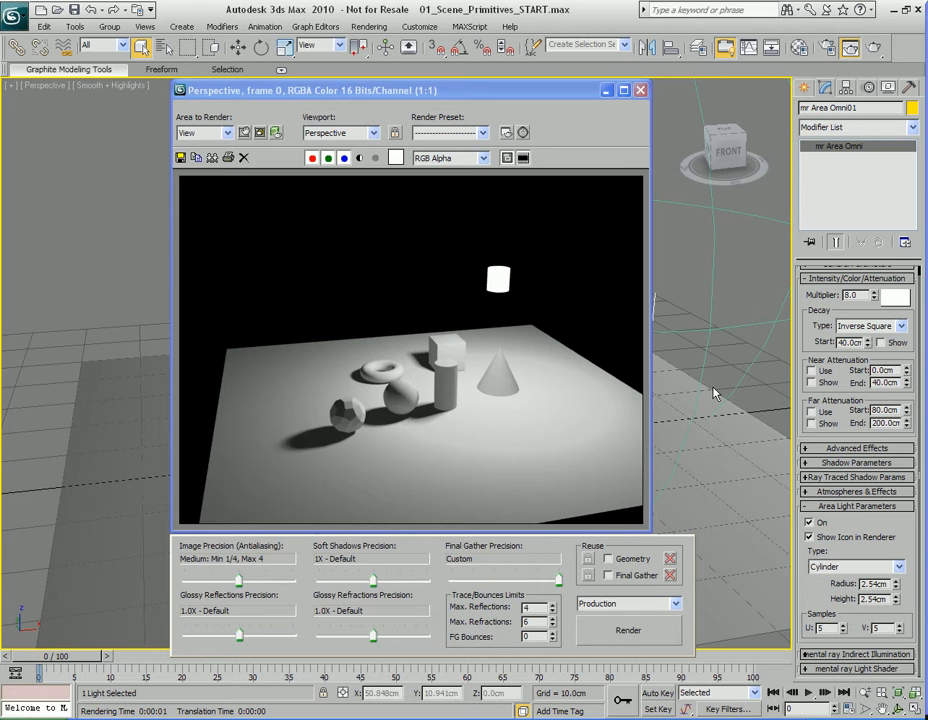
pyautogui.click(640, 90)
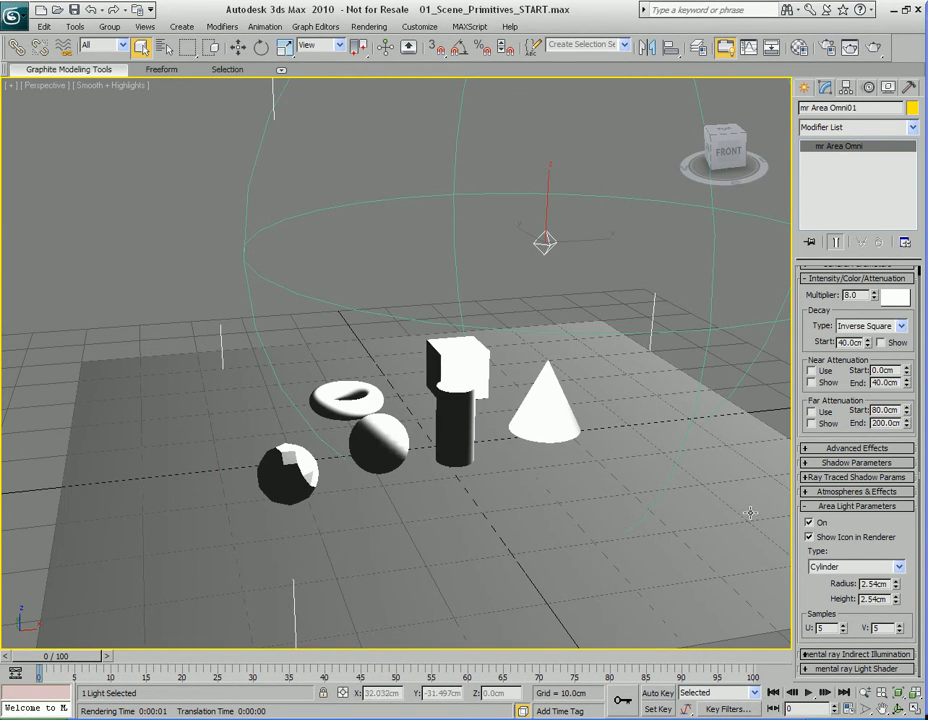
# Step: Reshape the cylinder area light to radius 0.44 cm and height 16.34 cm, and rotate it about 88 degrees around Y
pyautogui.moveTo(896, 589); pyautogui.dragTo(882, 494)
pyautogui.press('e')
pyautogui.moveTo(501, 214); pyautogui.dragTo(696, 204)
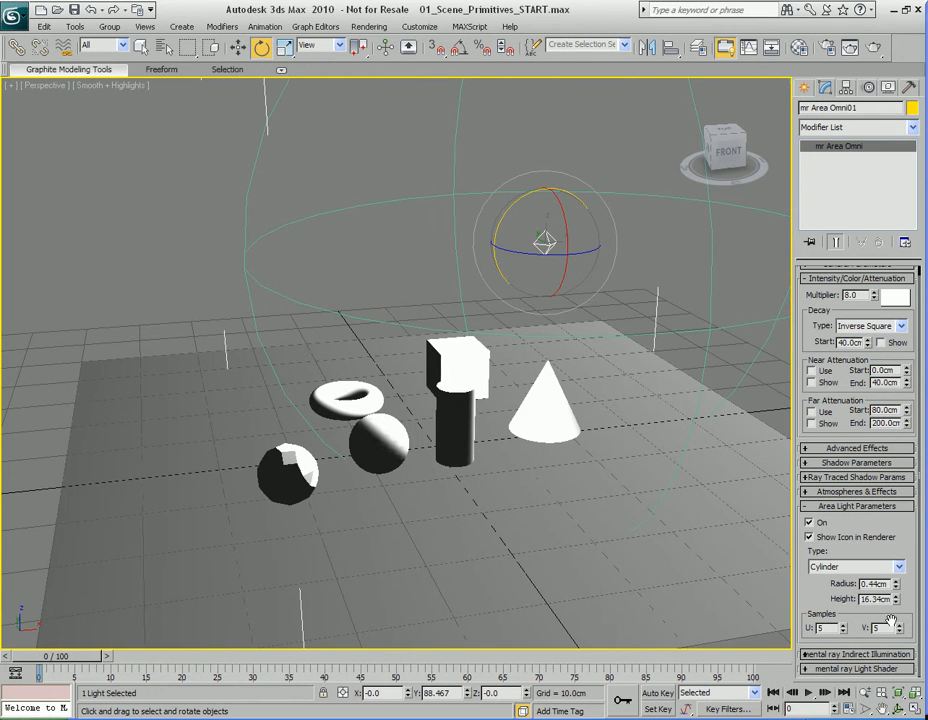
pyautogui.moveTo(896, 583); pyautogui.dragTo(896, 582)
# Step: Move the omni light along X until it is centred over the primitives, and check it in a render
pyautogui.press('w')
pyautogui.moveTo(584, 252); pyautogui.dragTo(473, 255)
pyautogui.press('q')
pyautogui.hotkey('shift', 'q')
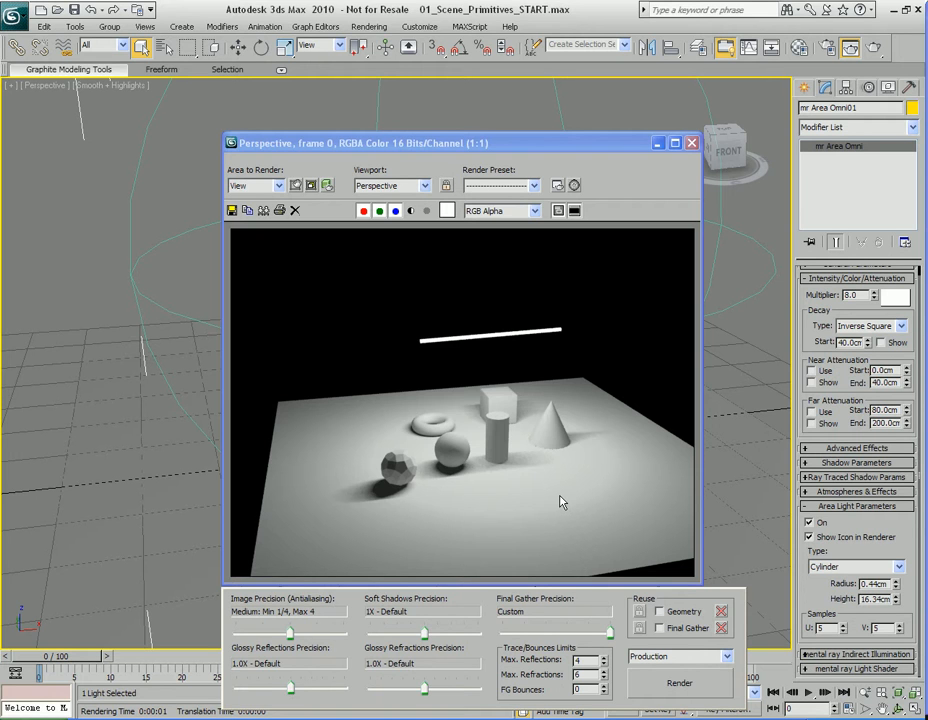
pyautogui.click(691, 143)
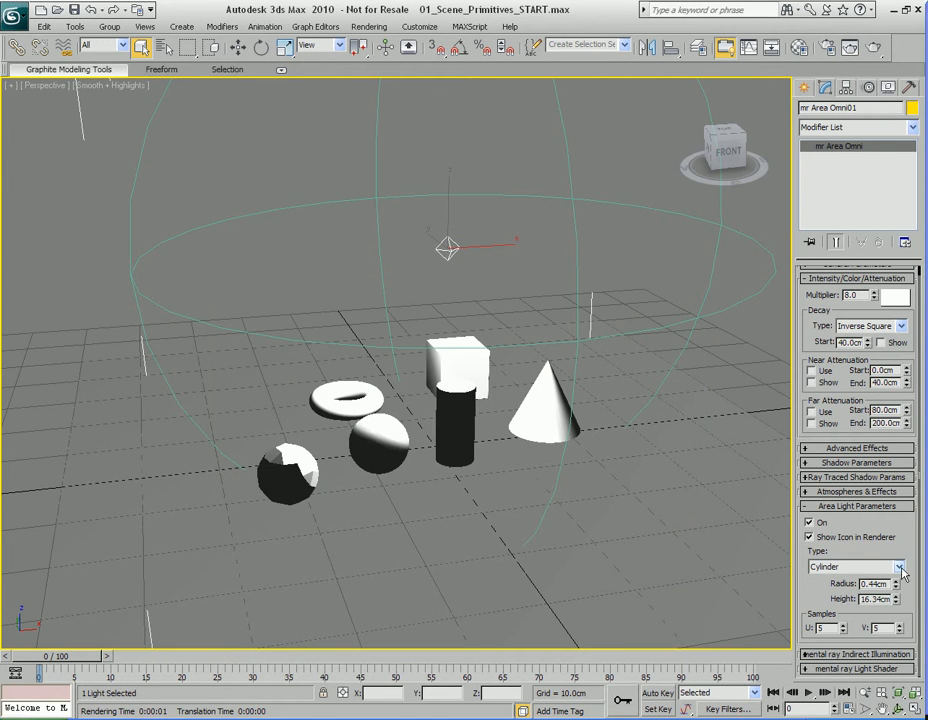
# Step: Delete the area omni light and draw an mr Sky Portal about 18.2 by 16.3 cm on the ground plane near the primitives
pyautogui.click(882, 508)
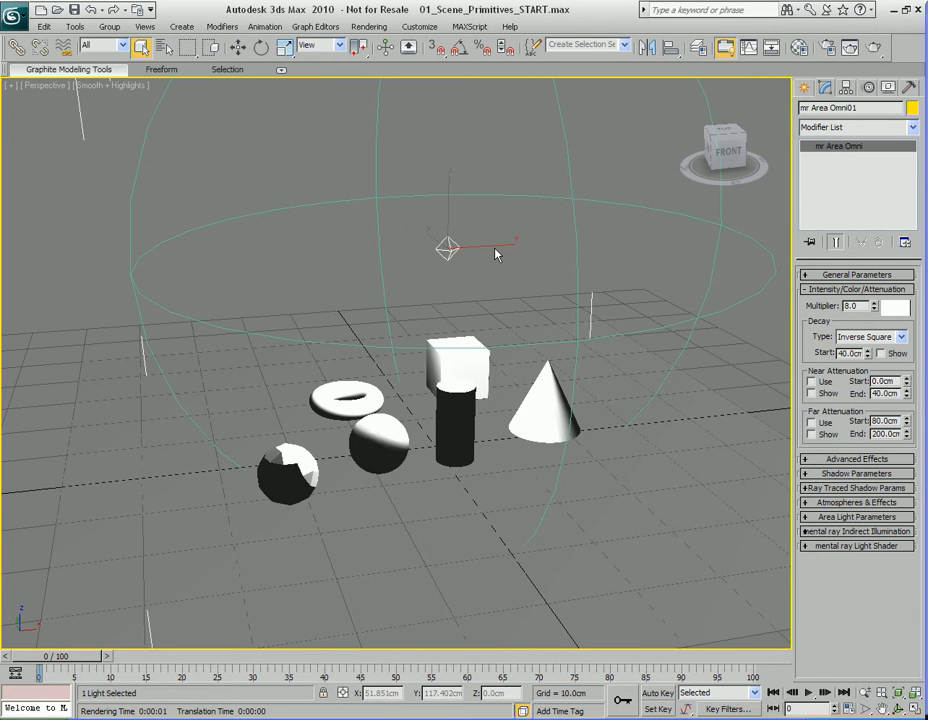
pyautogui.press('Delete')
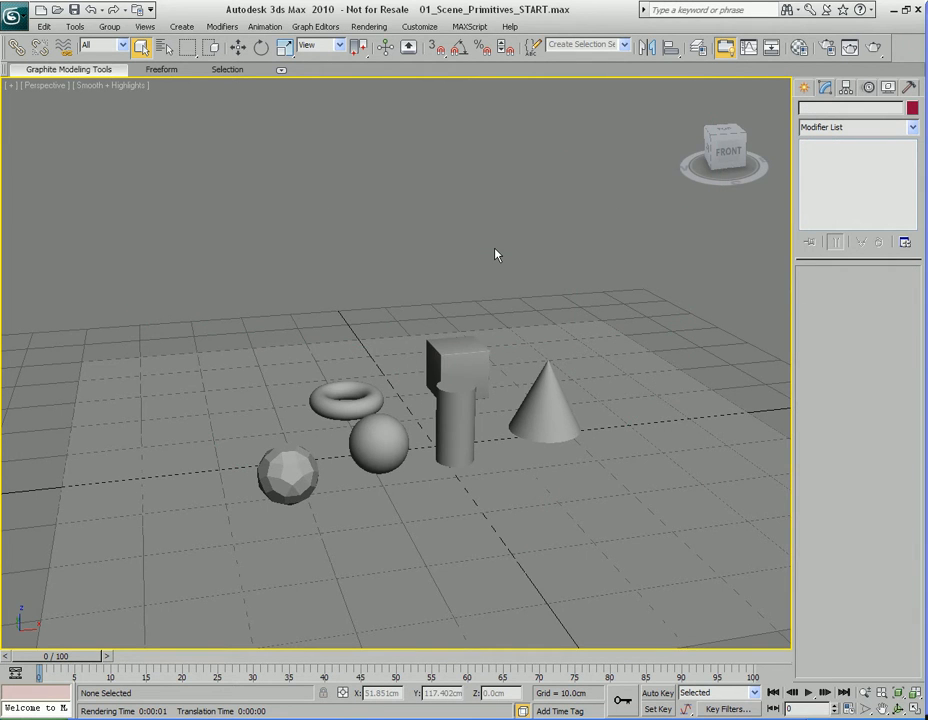
pyautogui.click(181, 26)
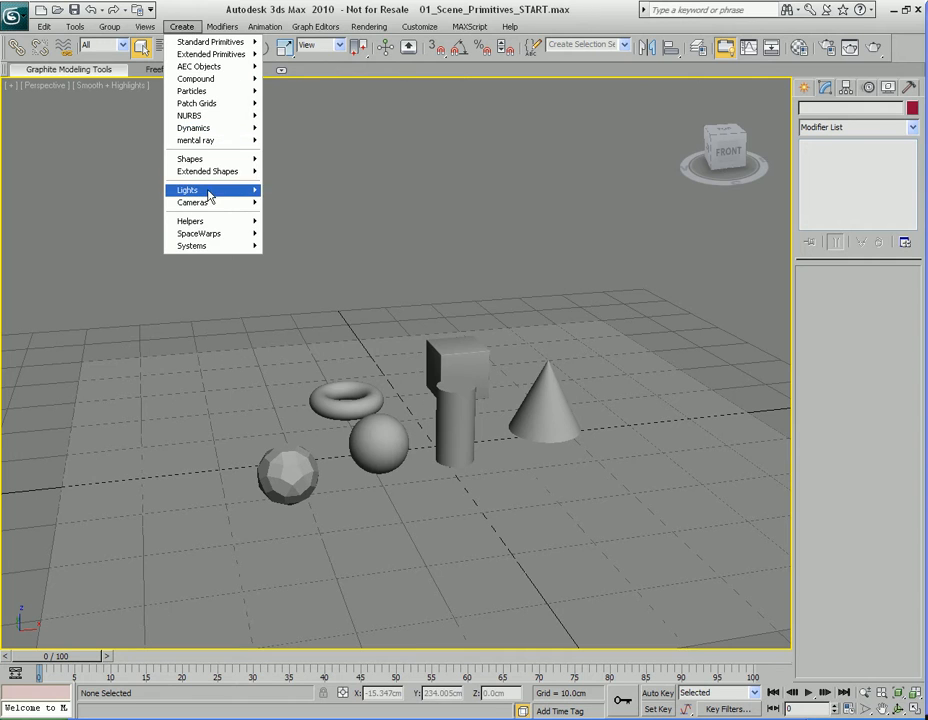
pyautogui.moveTo(209, 194)
pyautogui.moveTo(320, 192)
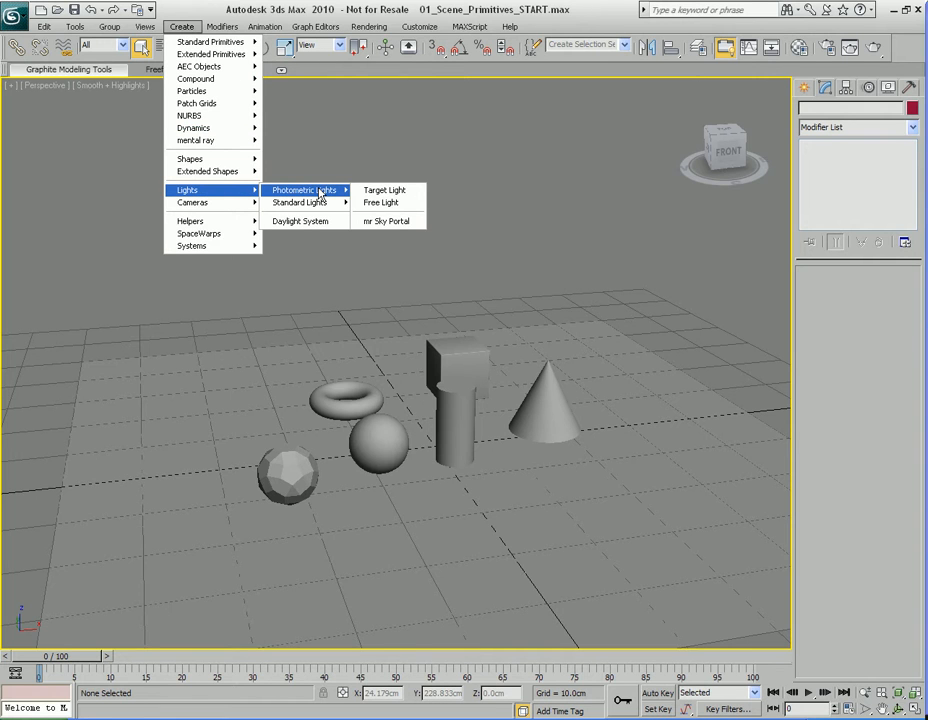
pyautogui.click(402, 222)
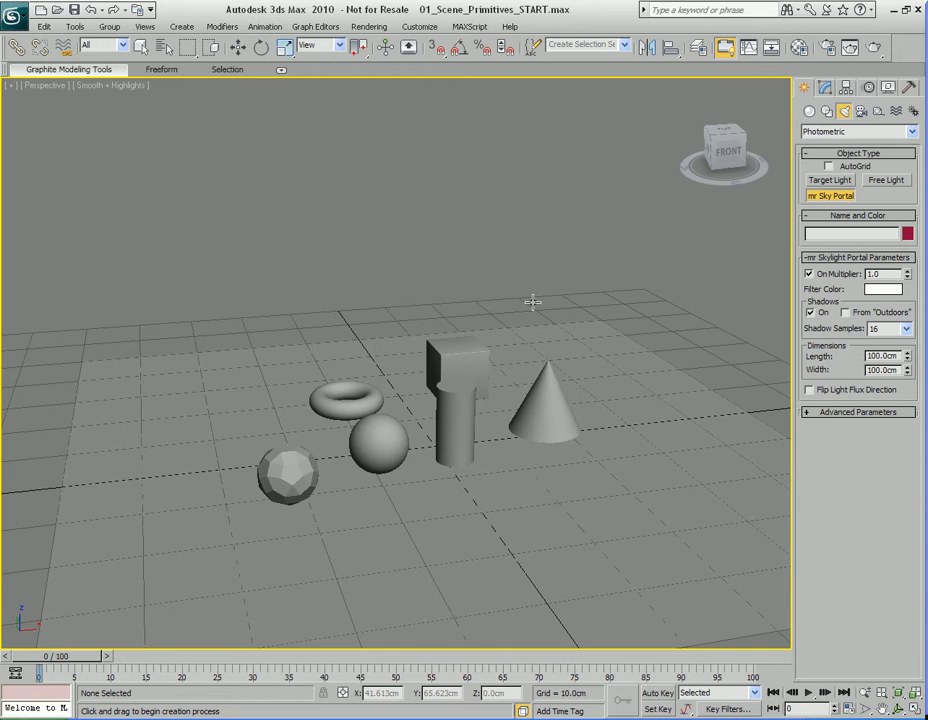
pyautogui.moveTo(460, 452); pyautogui.dragTo(447, 531)
pyautogui.rightClick(456, 508)
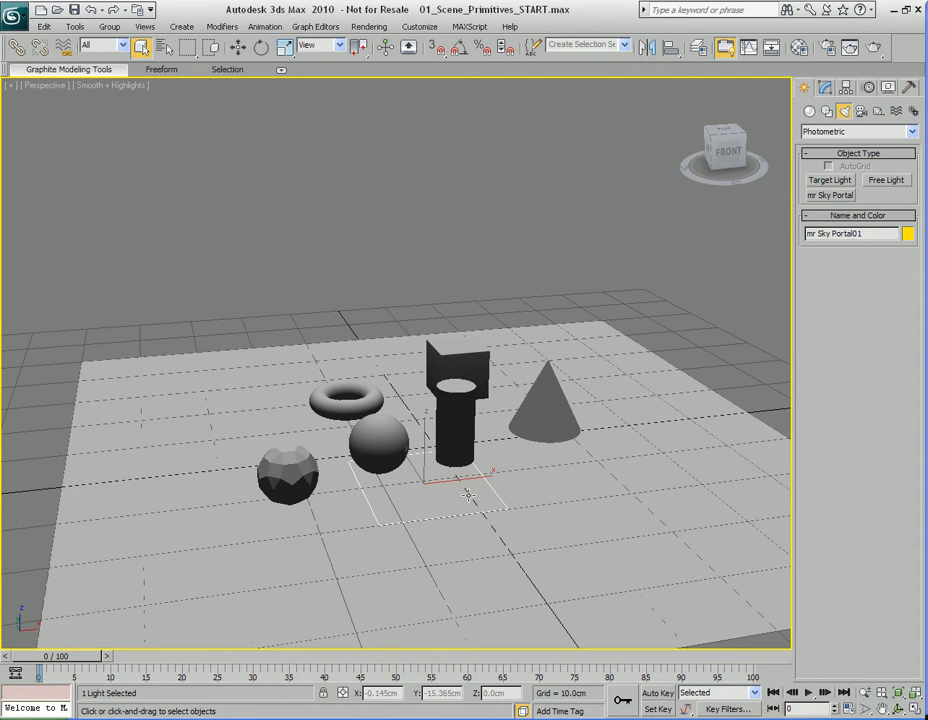
# Step: Raise the sky portal along Z until it sits well above the primitives
pyautogui.press('w')
pyautogui.moveTo(424, 440); pyautogui.dragTo(447, 178)
pyautogui.press('q')
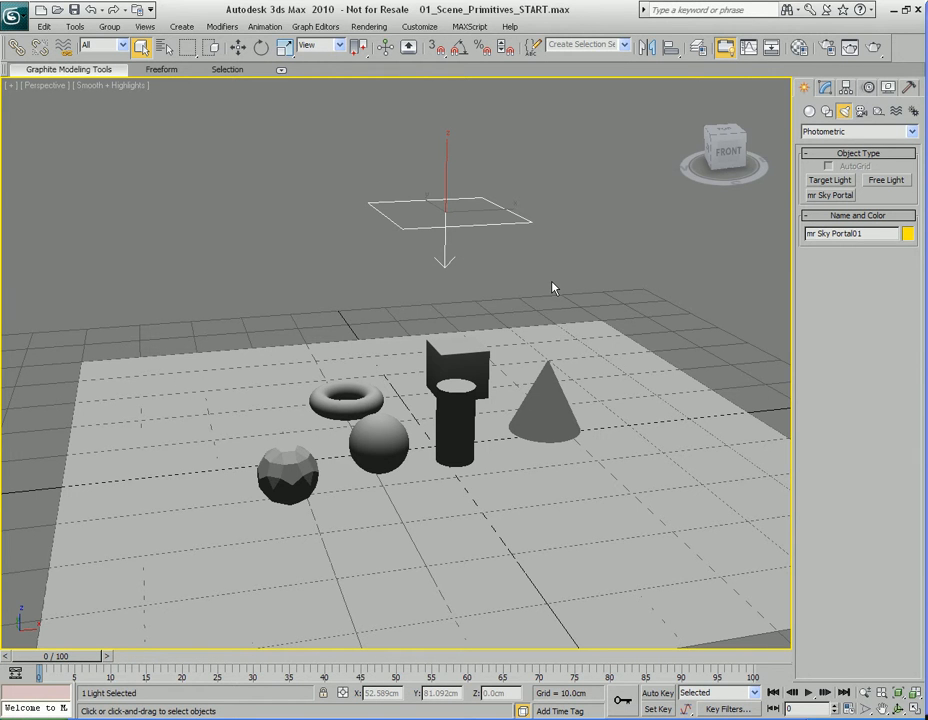
# Step: Try rotating the sky portal about 118 degrees around its Y axis
pyautogui.press('e')
pyautogui.moveTo(412, 190); pyautogui.dragTo(701, 326)
pyautogui.press('q')
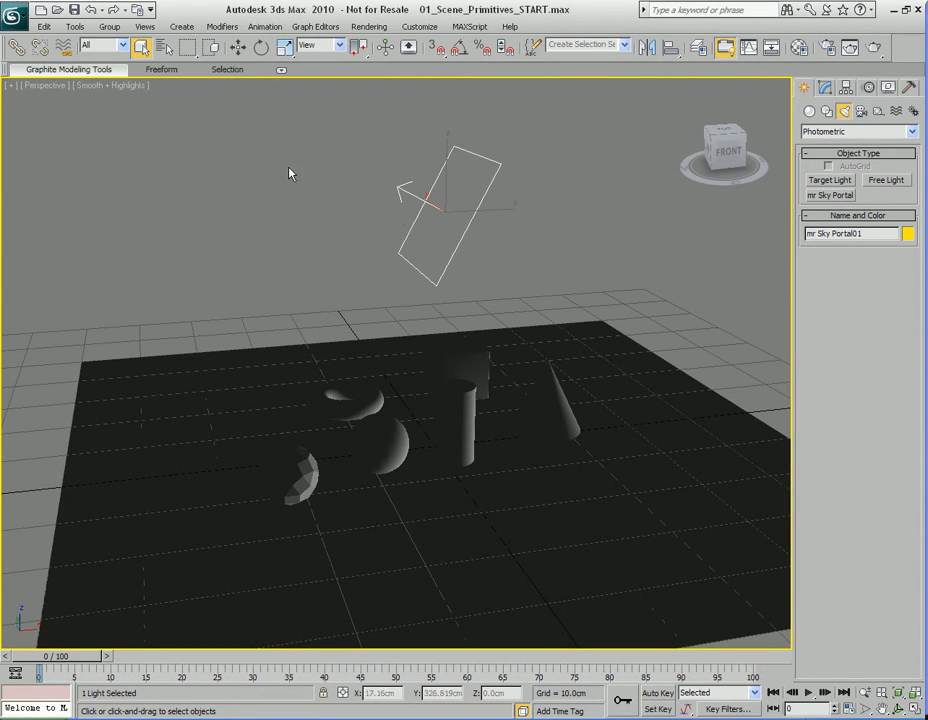
# Step: Rotate the sky portal back so that it faces straight down at the primitives
pyautogui.click(44, 26)
pyautogui.click(58, 73)
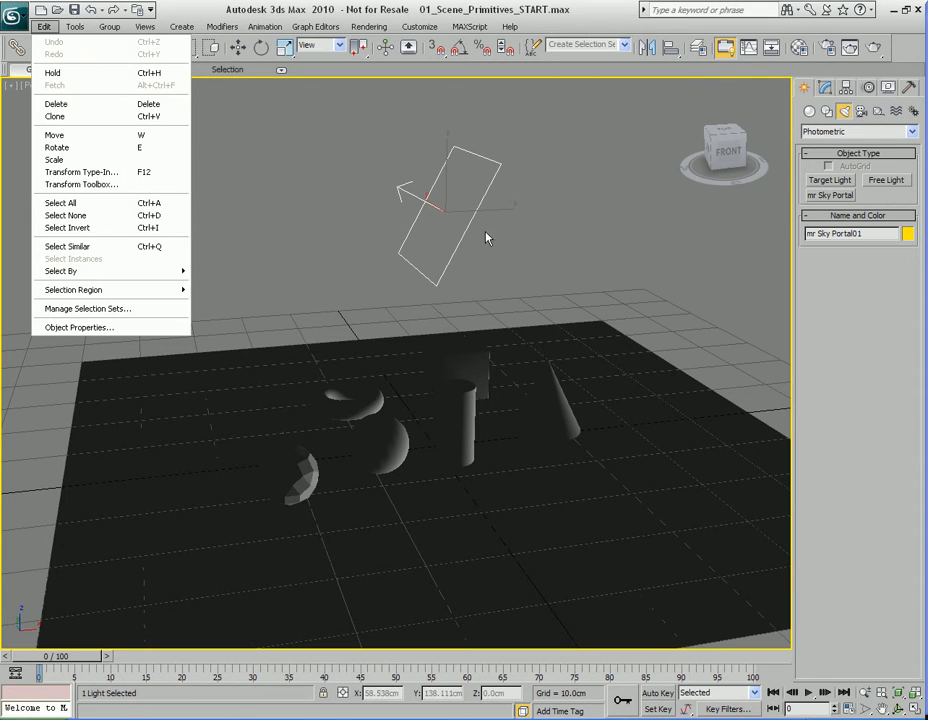
pyautogui.press('e')
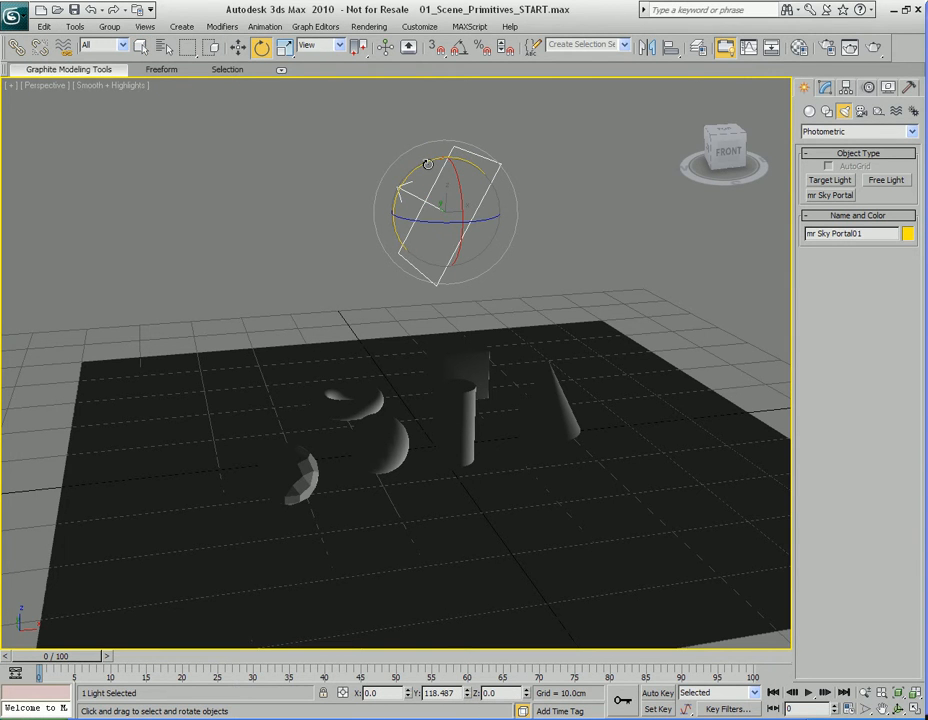
pyautogui.click(44, 27)
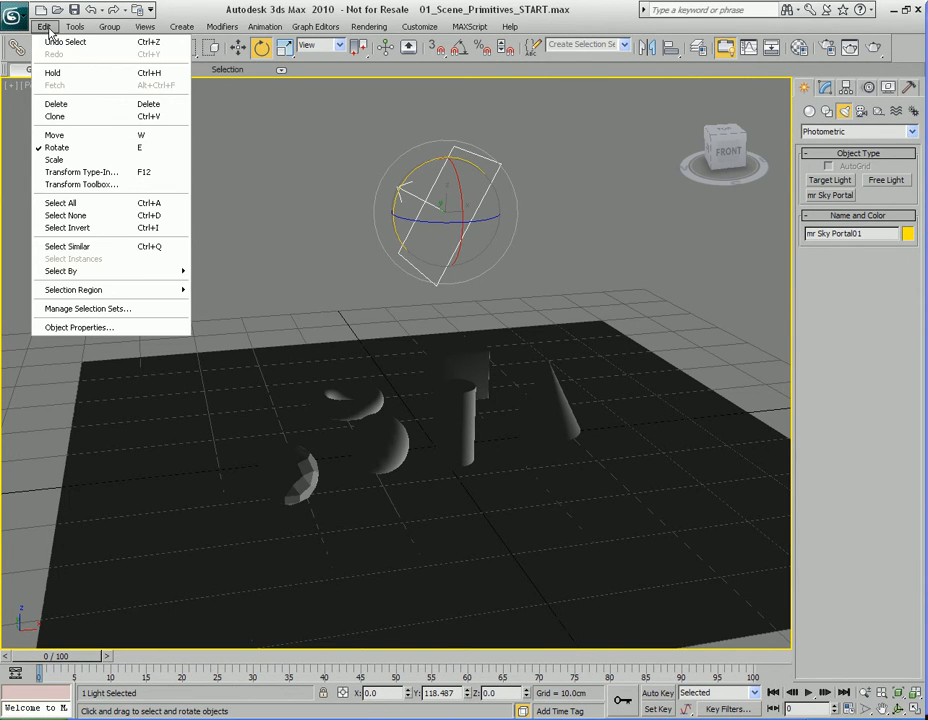
pyautogui.click(47, 31)
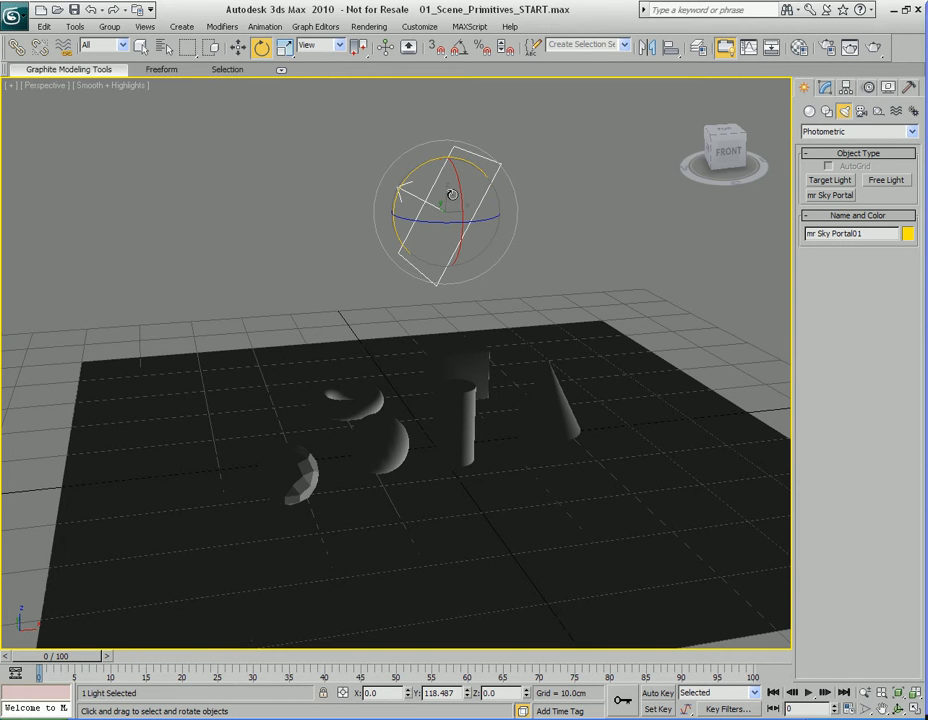
pyautogui.moveTo(452, 195); pyautogui.dragTo(278, 259)
pyautogui.press('q')
# Step: Examine the sky portal's advanced and mental ray indirect illumination parameters, and render the scene with the default settings
pyautogui.press('1')
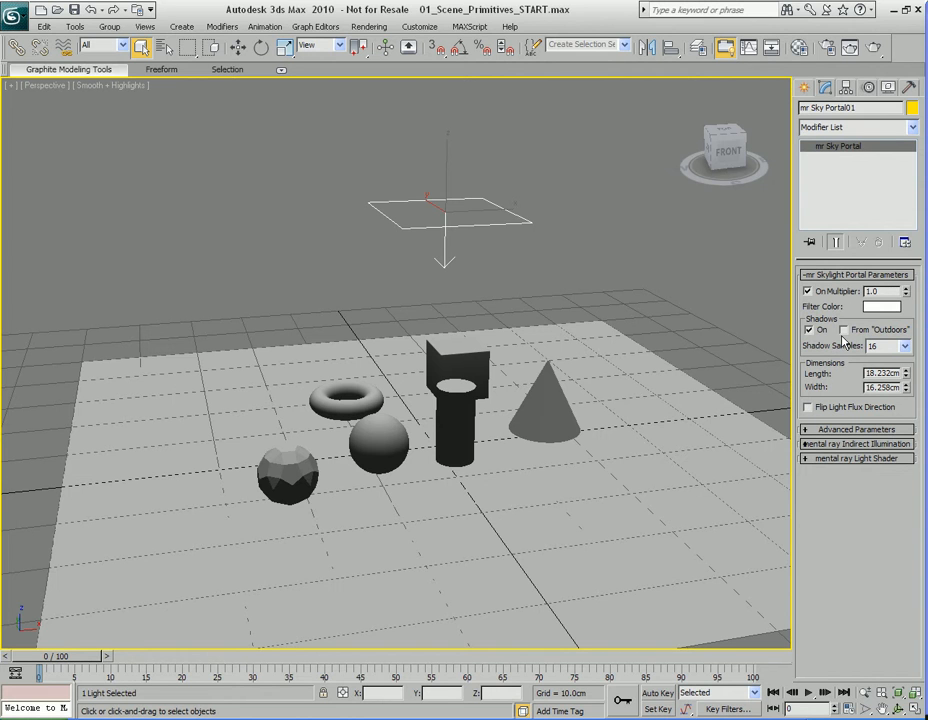
pyautogui.click(855, 429)
pyautogui.click(852, 429)
pyautogui.click(852, 444)
pyautogui.click(852, 444)
pyautogui.hotkey('shift', 'q')
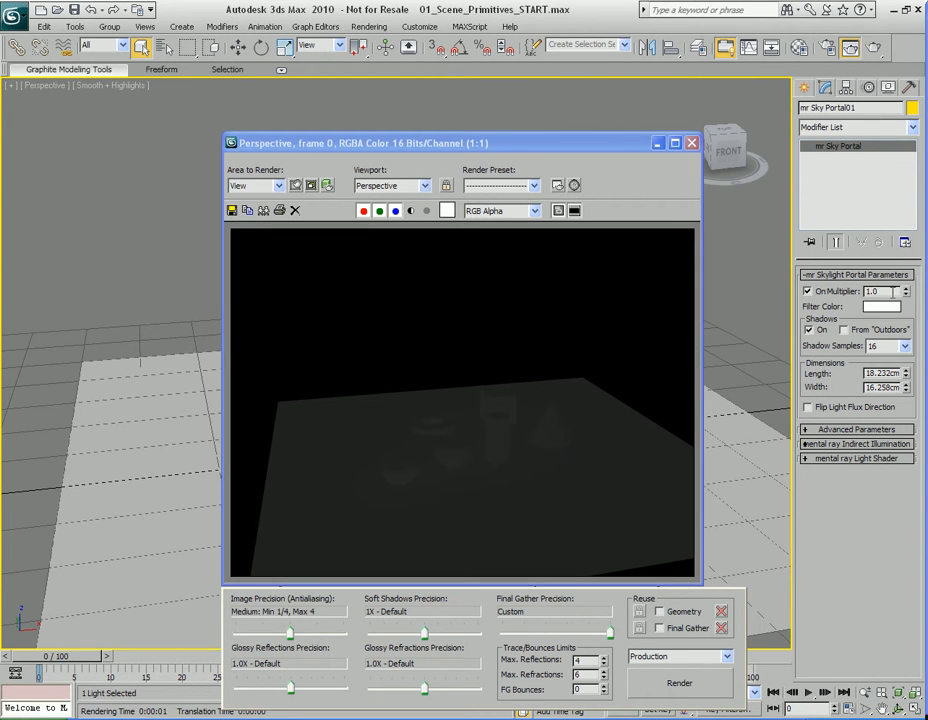
# Step: Set the sky portal's multiplier to 10 and render the scene
pyautogui.doubleClick(893, 291)
pyautogui.write('10')
pyautogui.press('Return')
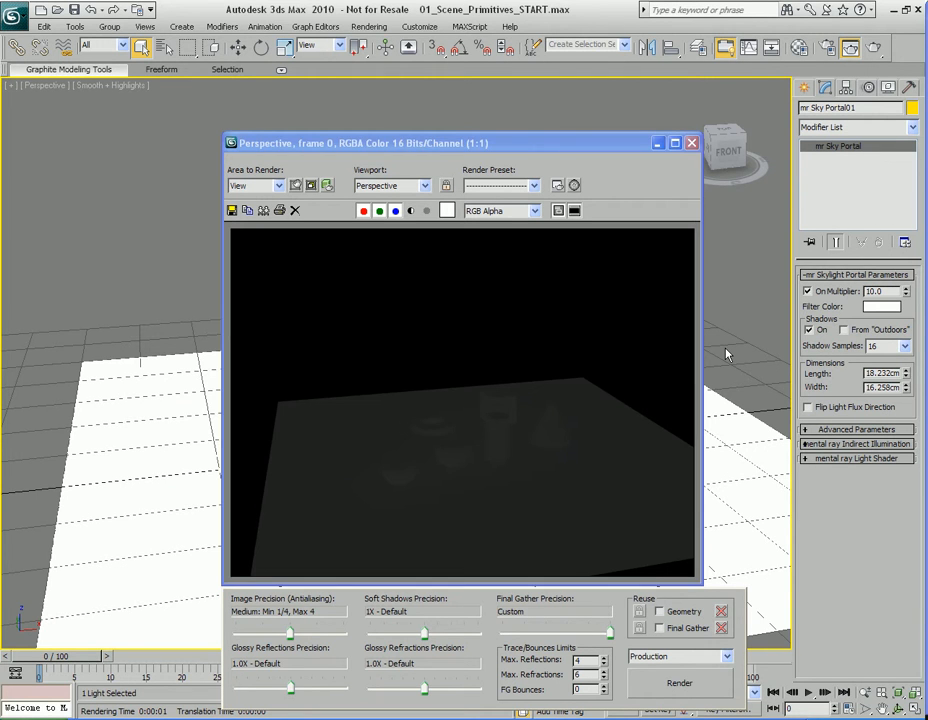
pyautogui.hotkey('shift', 'q')
# Step: Try a sky portal multiplier of 1000 and render again
pyautogui.doubleClick(893, 291)
pyautogui.write('1000')
pyautogui.press('Return')
pyautogui.click(695, 680)
# Step: Try Use Scene Environment as the portal's color source and look through the available environment maps without assigning one
pyautogui.click(882, 431)
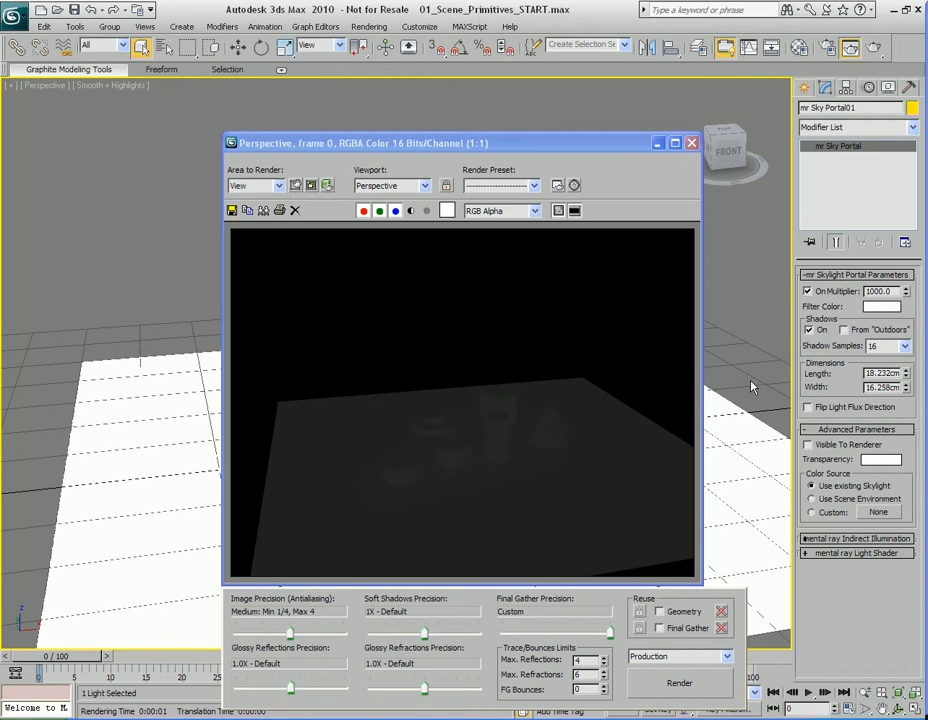
pyautogui.click(837, 502)
pyautogui.press('8')
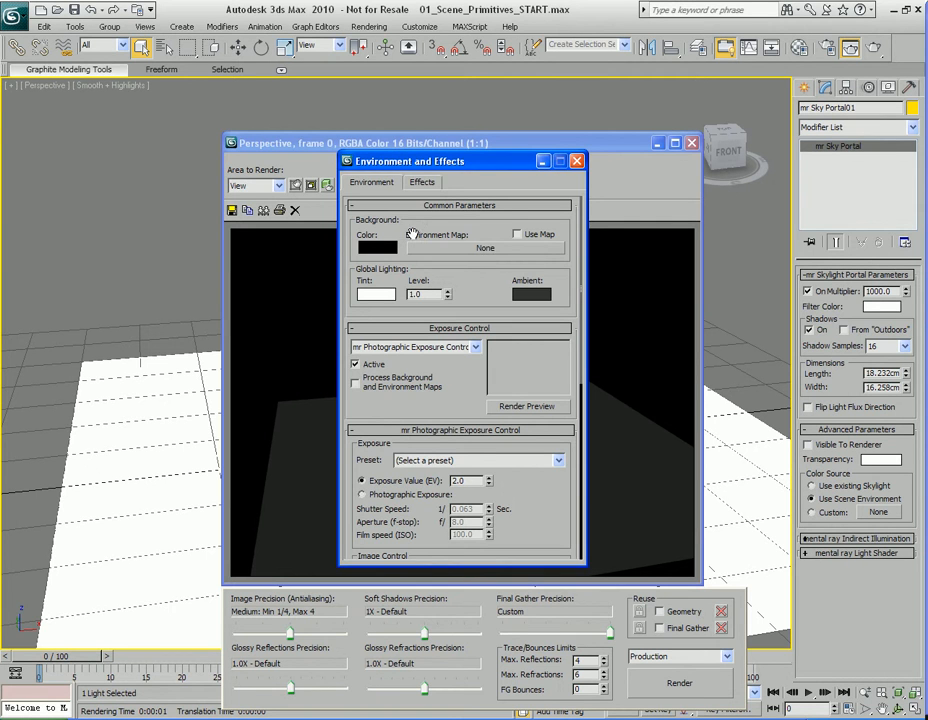
pyautogui.click(488, 249)
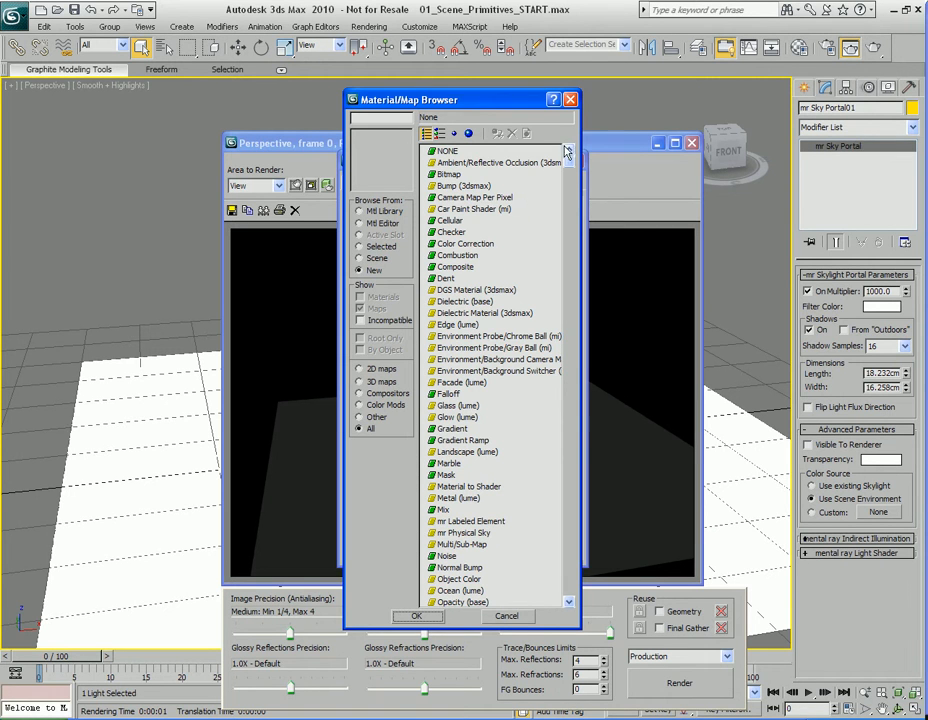
pyautogui.click(570, 100)
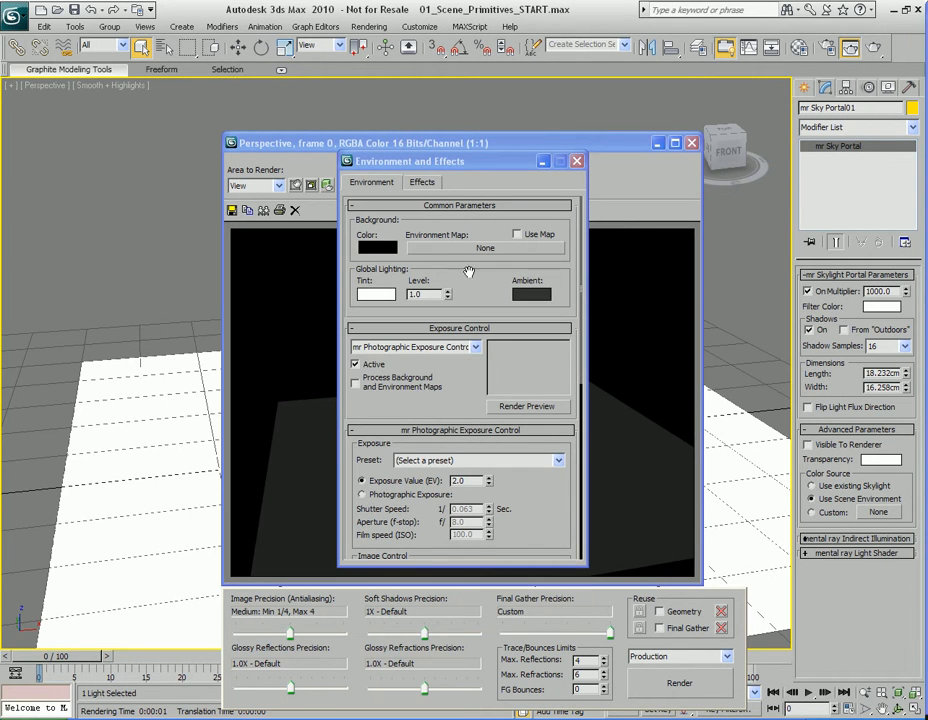
pyautogui.click(576, 160)
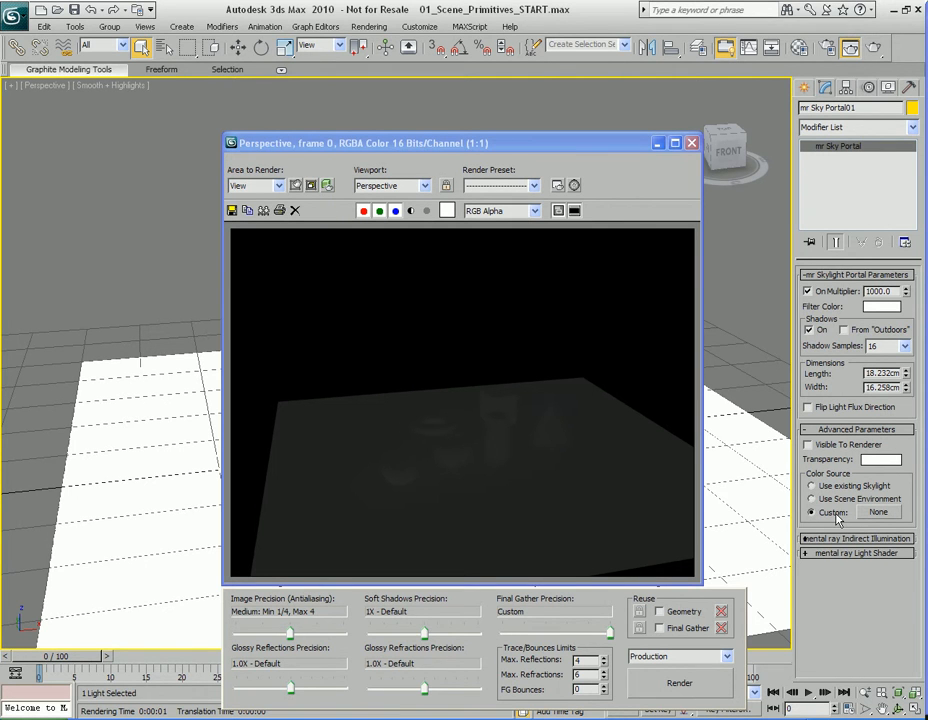
# Step: Switch the portal's color source to Custom, leave its map unassigned and render the scene
pyautogui.click(878, 512)
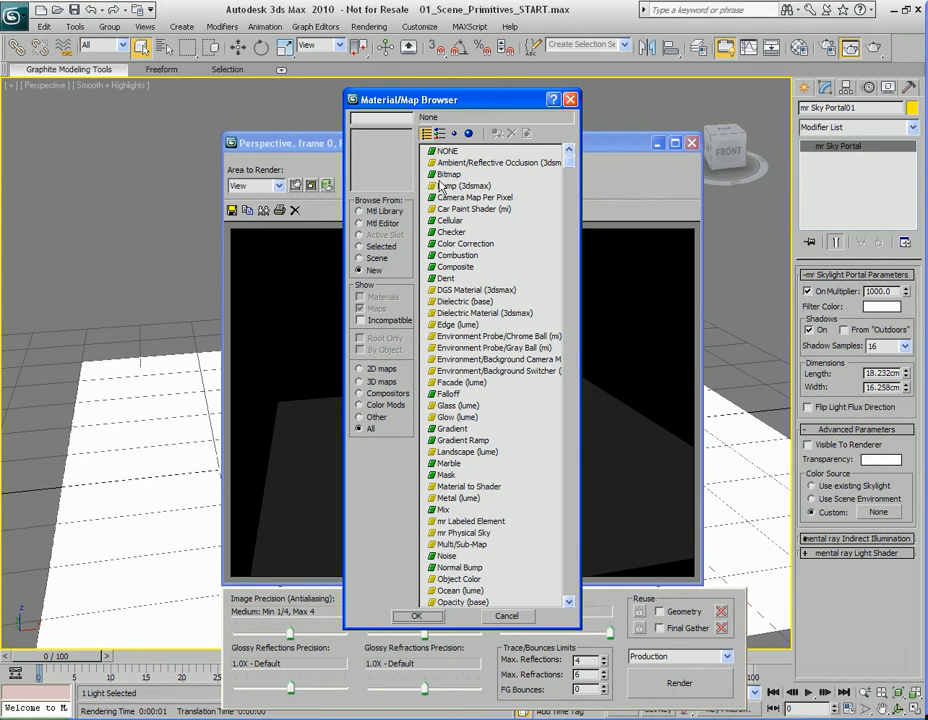
pyautogui.click(571, 100)
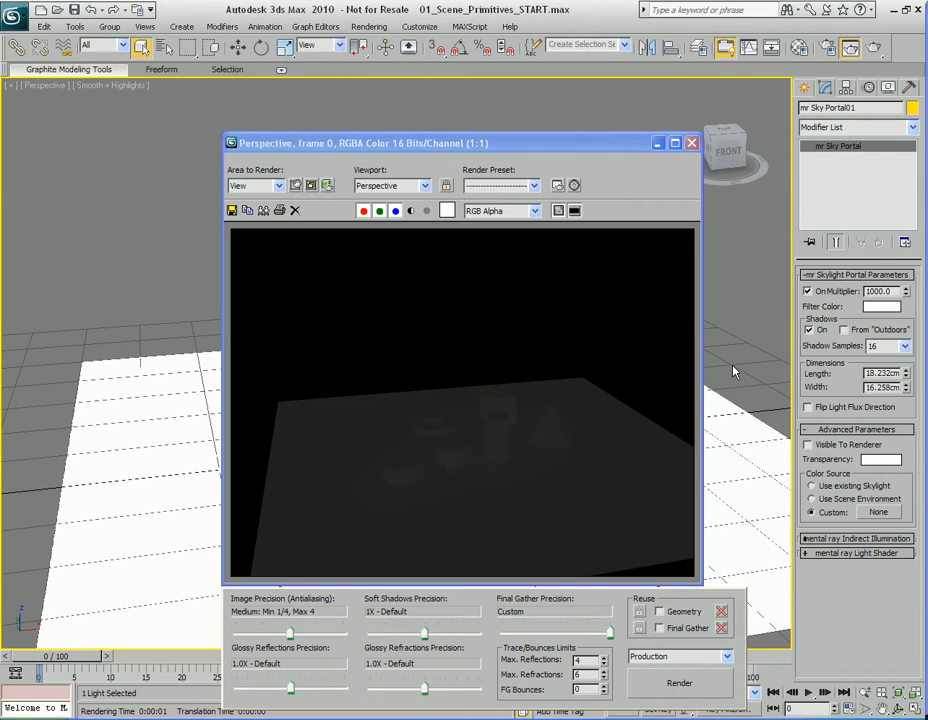
pyautogui.hotkey('shift', 'q')
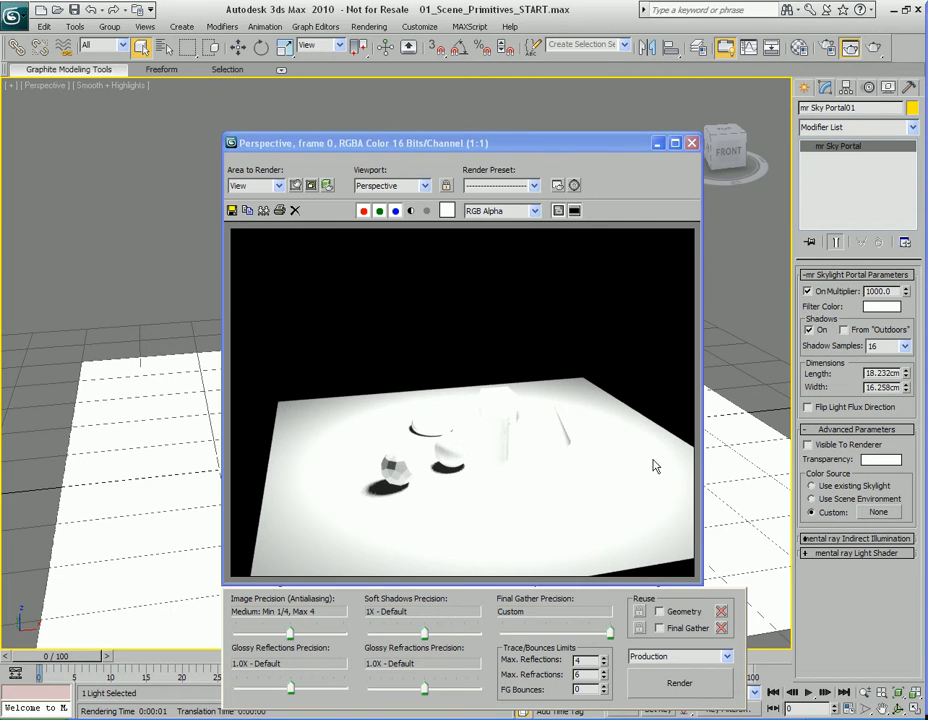
# Step: Reduce the sky portal's multiplier to 10 and render the scene with the custom color source
pyautogui.doubleClick(886, 291)
pyautogui.write('10')
pyautogui.press('Return')
pyautogui.click(679, 683)
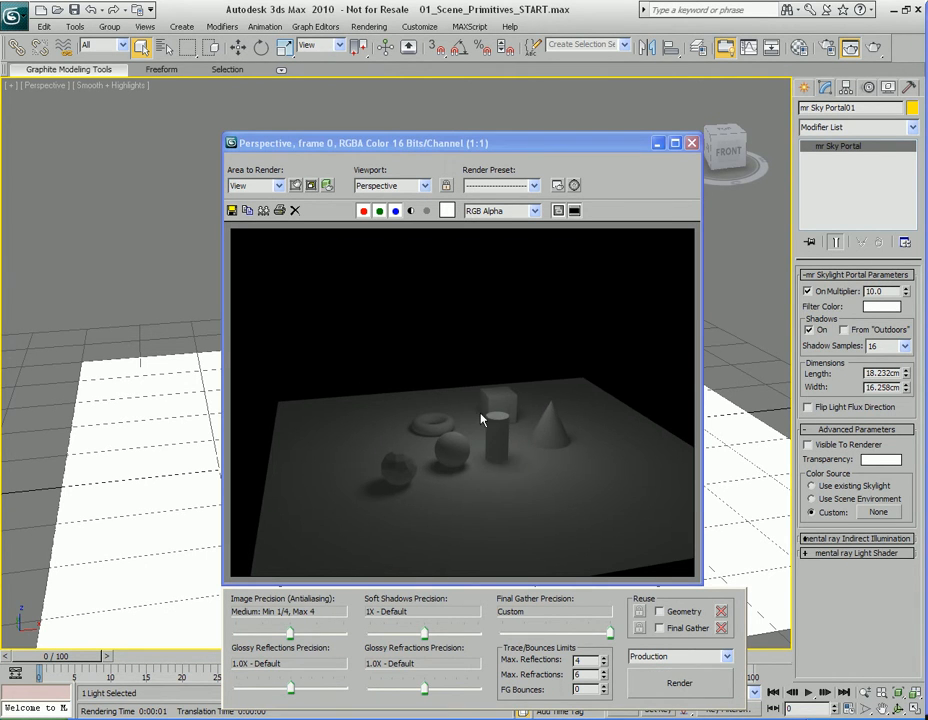
# Step: Try a sky portal multiplier of 50 and render the scene
pyautogui.click(886, 291)
pyautogui.write('50')
pyautogui.press('Return')
pyautogui.click(691, 696)
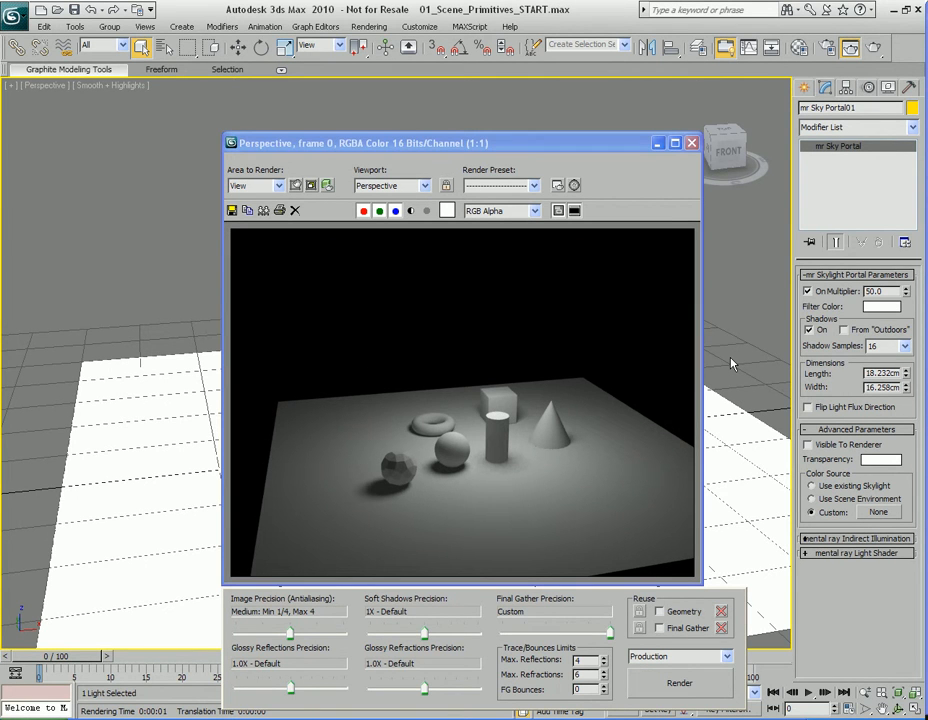
# Step: Set the sky portal's multiplier to 100, render the scene, and keep Custom as the portal's color source
pyautogui.doubleClick(890, 291)
pyautogui.write('100')
pyautogui.press('Return')
pyautogui.click(697, 688)
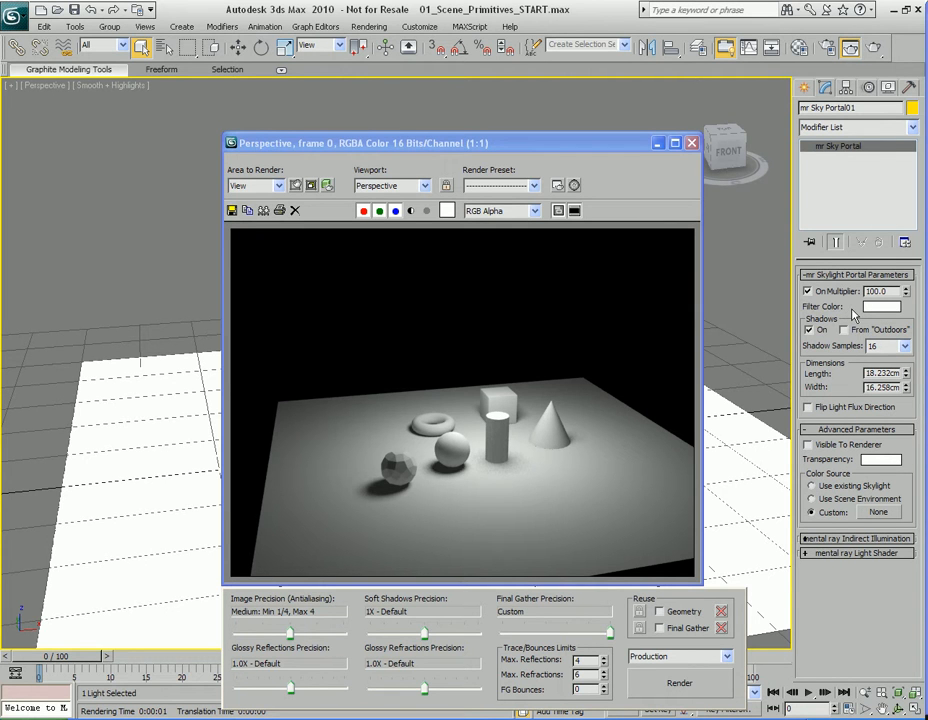
pyautogui.click(823, 499)
pyautogui.click(838, 514)
# Step: Try Visible To Renderer on the sky portal with a low-angle render, and turn it off and render again
pyautogui.click(692, 144)
pyautogui.keyDown('alt'); pyautogui.moveTo(623, 452); pyautogui.dragTo(563, 456, button='middle'); pyautogui.keyUp('alt')
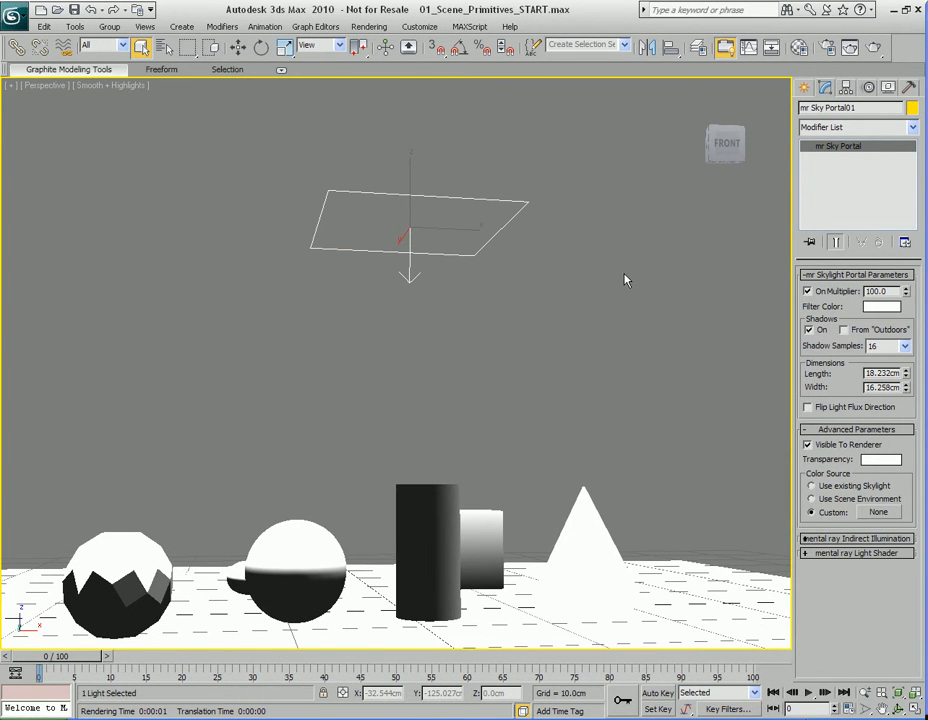
pyautogui.hotkey('shift', 'q')
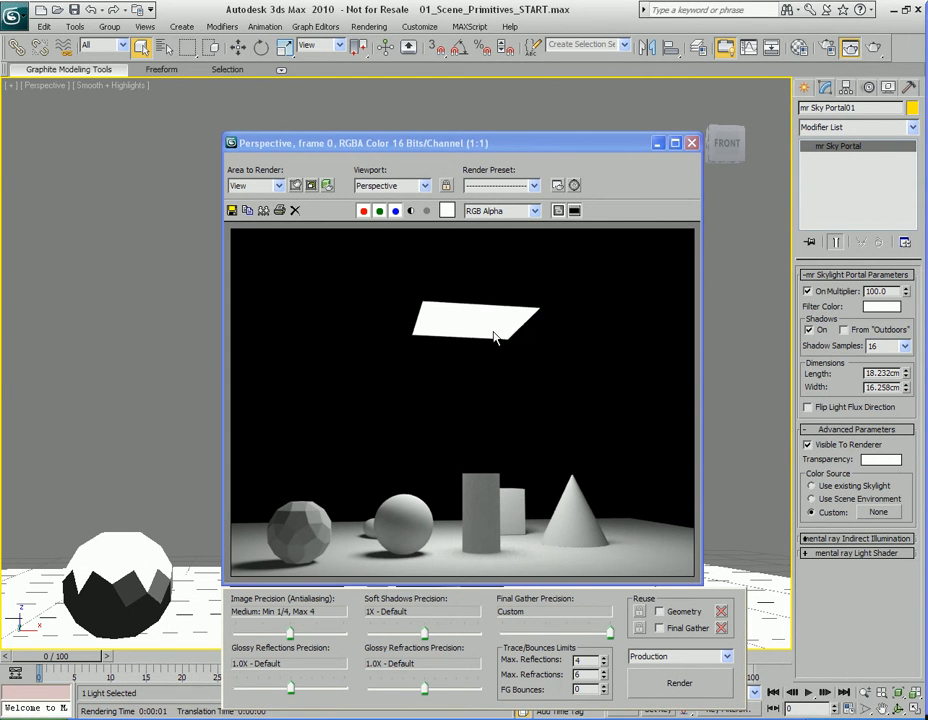
pyautogui.click(807, 444)
pyautogui.click(682, 682)
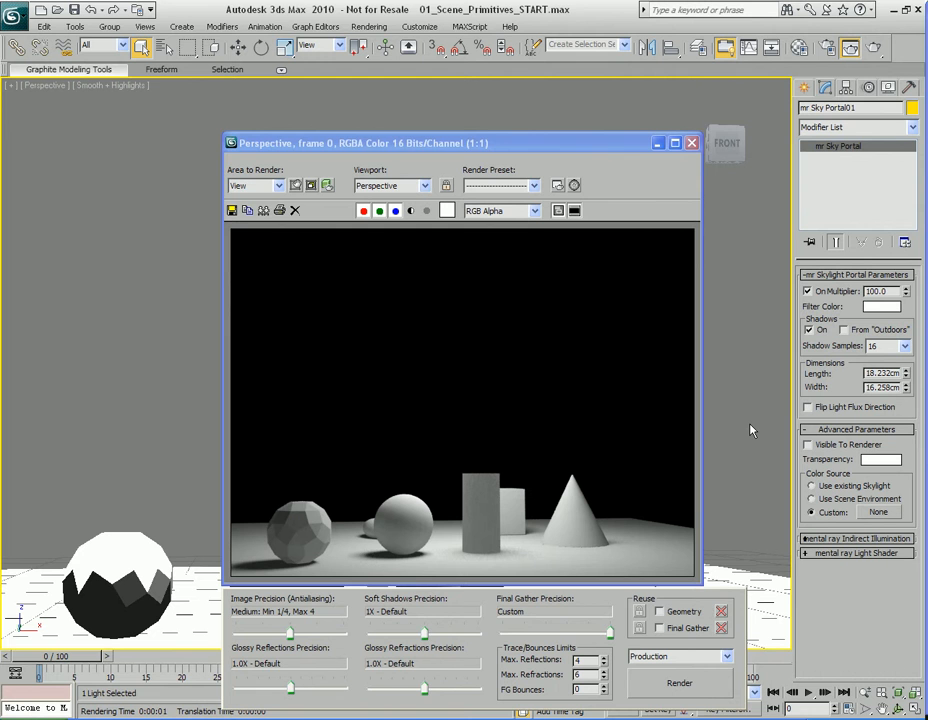
pyautogui.click(691, 143)
# Step: Try flipping the sky portal's light flux direction and restore the downward direction
pyautogui.keyDown('alt'); pyautogui.moveTo(679, 193); pyautogui.dragTo(556, 455, button='middle'); pyautogui.keyUp('alt')
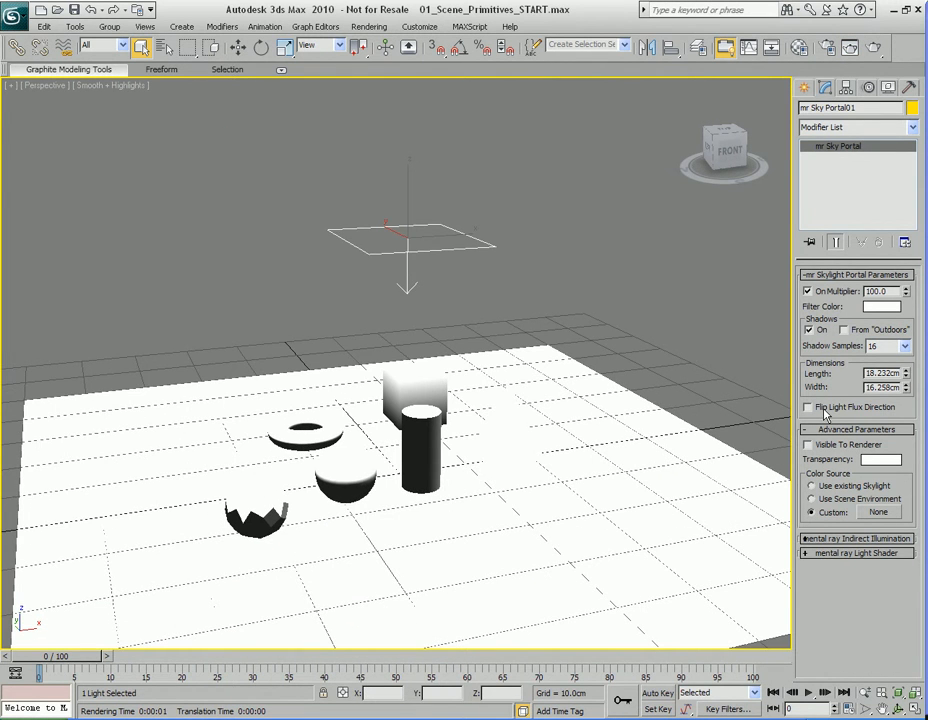
pyautogui.click(836, 411)
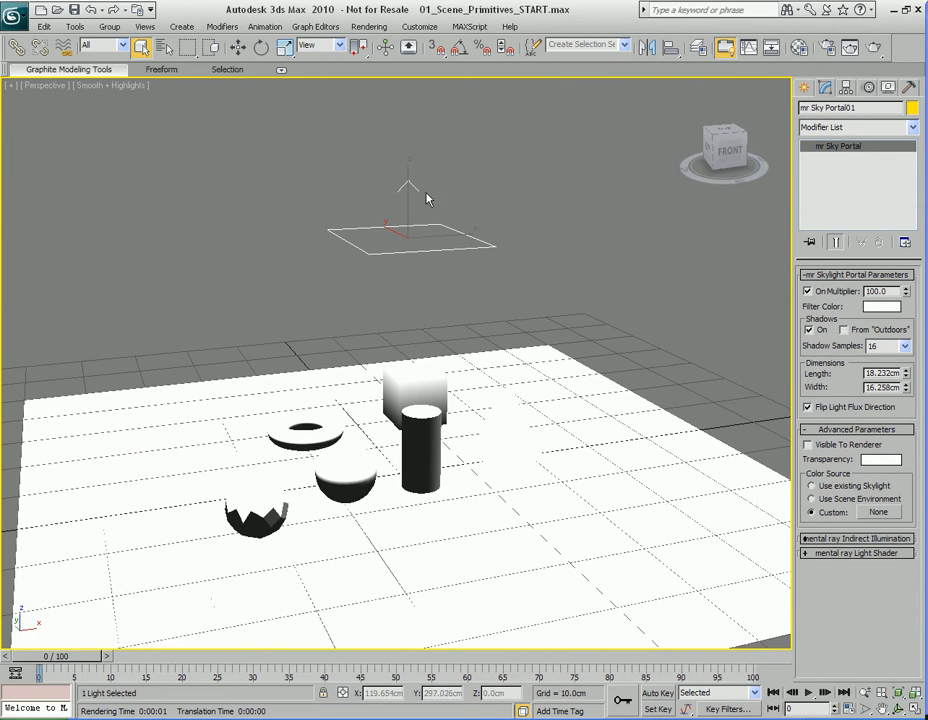
pyautogui.click(807, 407)
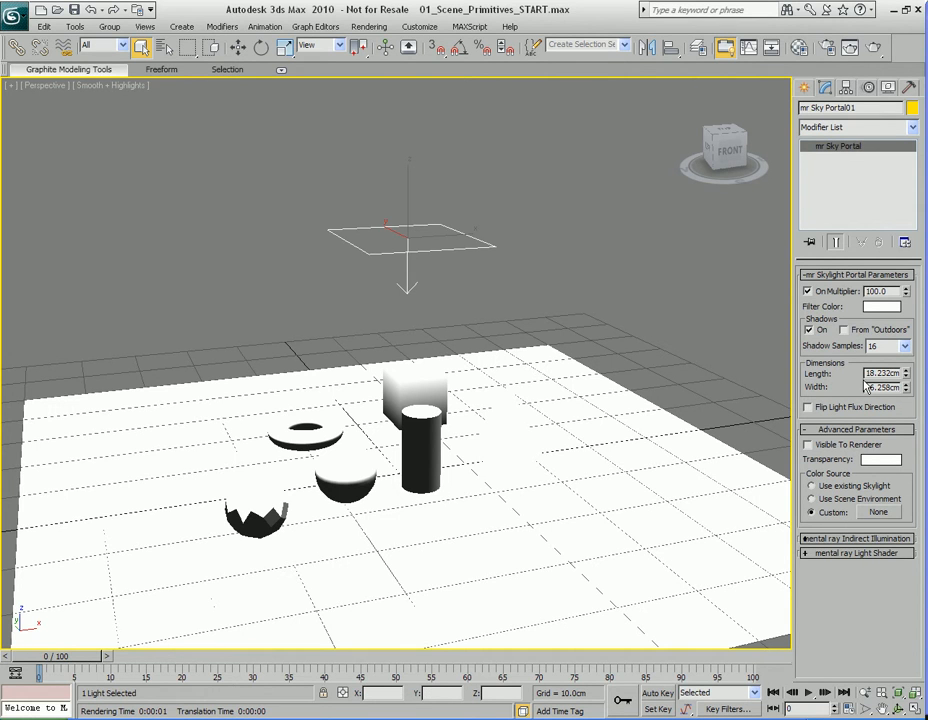
# Step: Try a long, narrow sky portal with a length of about 4 cm and a width of about 31.5 cm, and render it
pyautogui.moveTo(905, 373)
pyautogui.mouseDown()
pyautogui.moveTo(905, 437)
pyautogui.moveTo(905, 375)
pyautogui.mouseUp()
pyautogui.hotkey('shift', 'q')
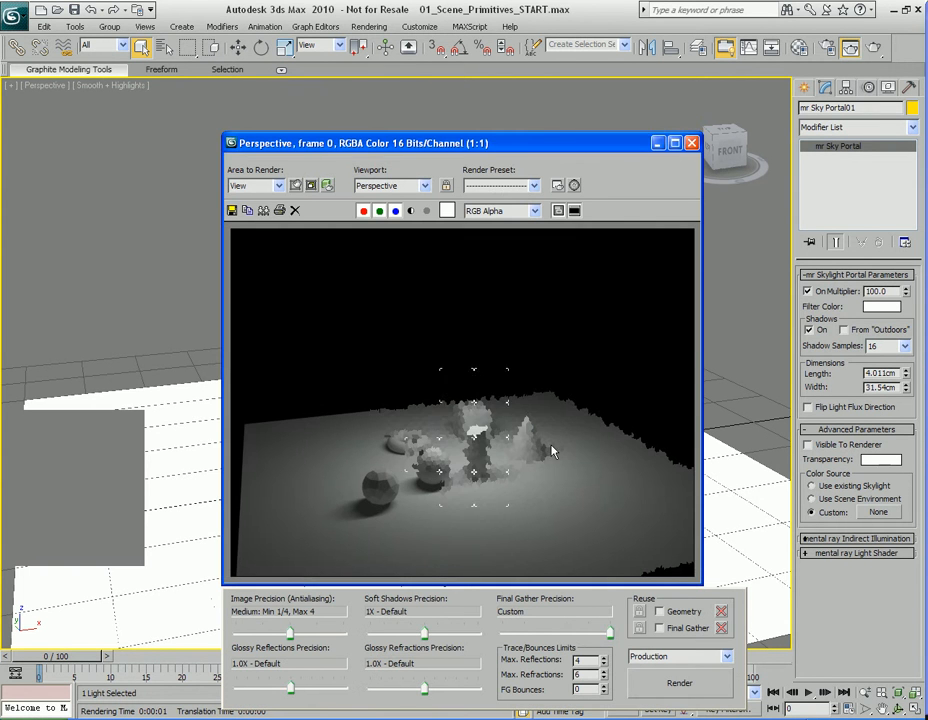
pyautogui.click(692, 143)
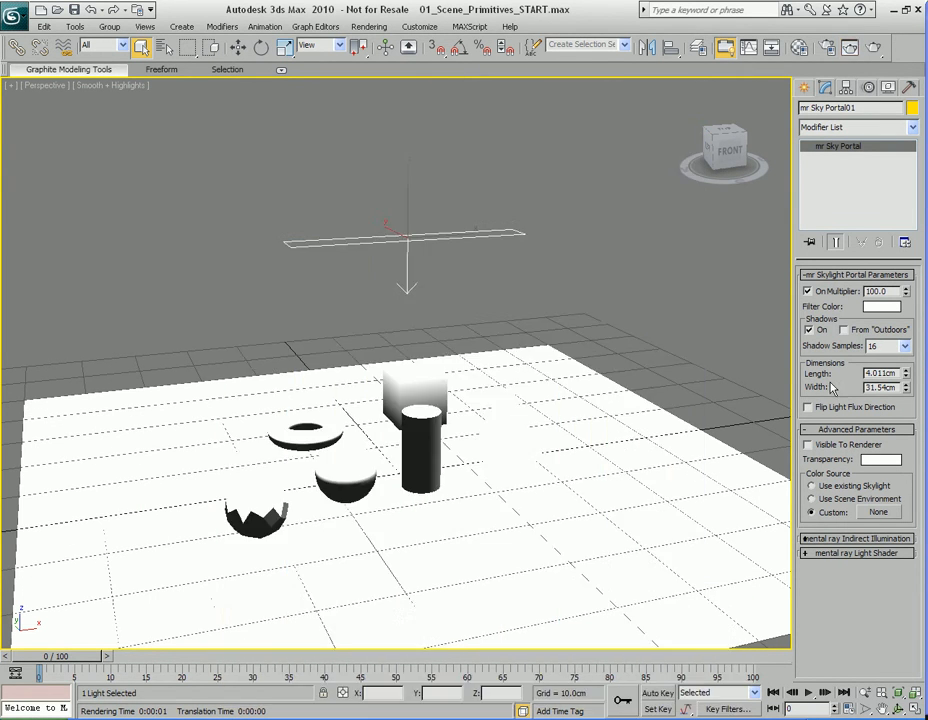
# Step: Resize the sky portal to about 20 cm long and 20.8 cm wide and render the scene
pyautogui.moveTo(906, 374)
pyautogui.mouseDown()
pyautogui.moveTo(906, 354)
pyautogui.moveTo(906, 421)
pyautogui.moveTo(907, 355)
pyautogui.mouseUp()
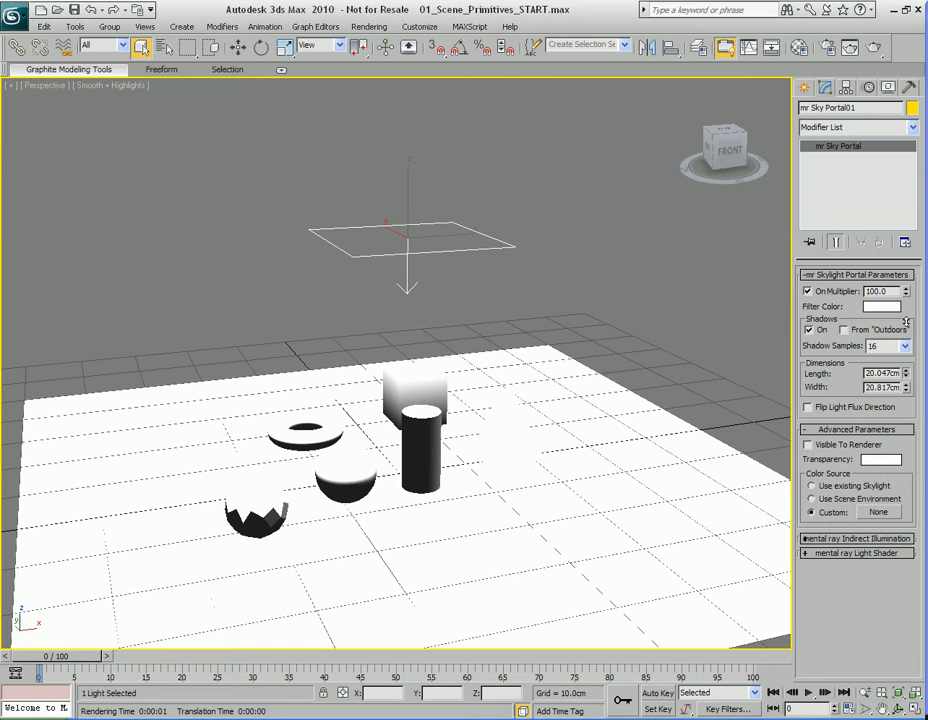
pyautogui.hotkey('shift', 'q')
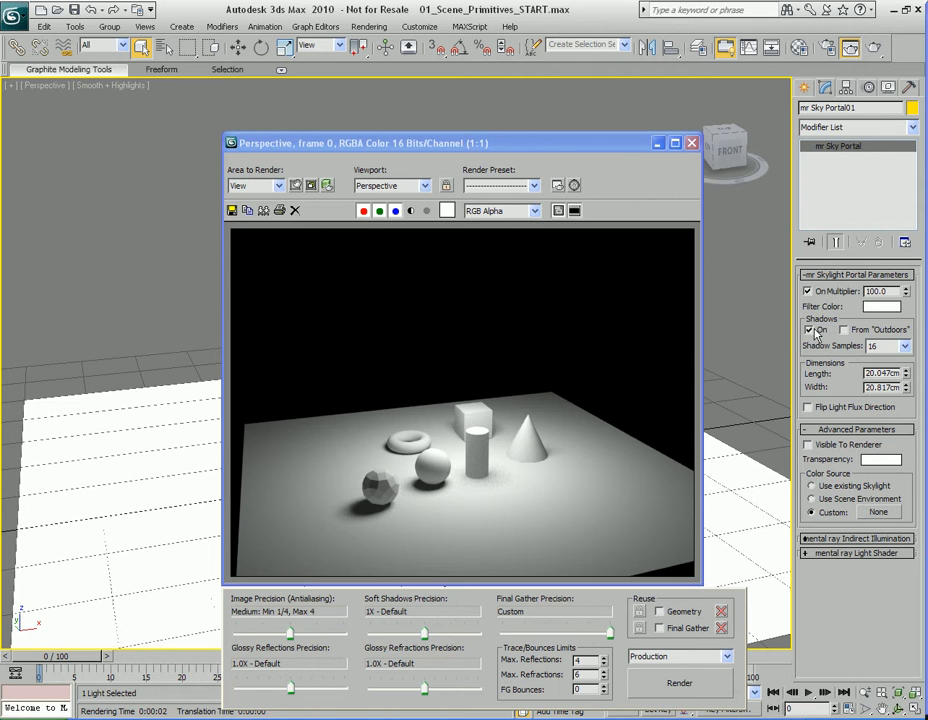
# Step: Keep the portal's shadow samples at 16 and render a close-up of the faceted ball's shadow
pyautogui.click(905, 346)
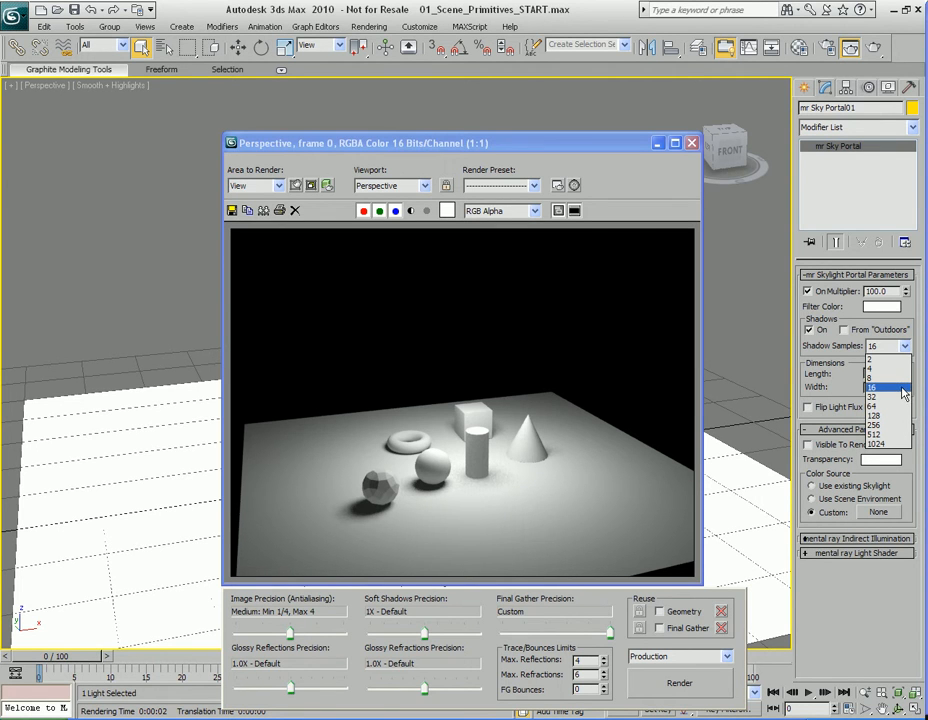
pyautogui.click(902, 388)
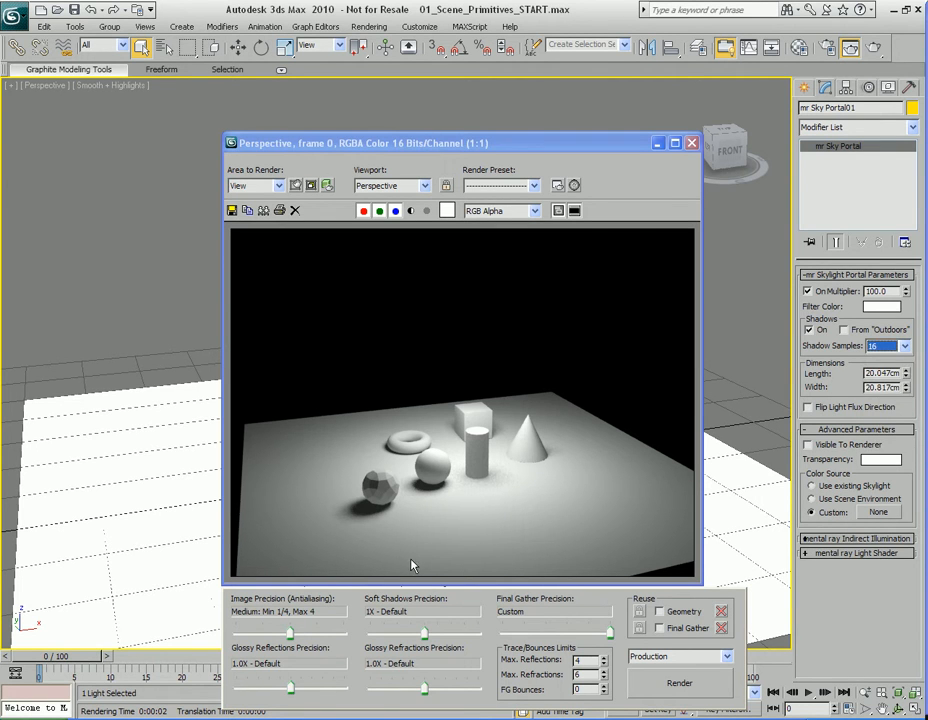
pyautogui.click(690, 146)
pyautogui.moveTo(450, 519); pyautogui.dragTo(590, 418, button='middle')
pyautogui.scroll(5, 590, 418)
pyautogui.moveTo(607, 491); pyautogui.dragTo(541, 429, button='middle')
pyautogui.hotkey('shift', 'q')
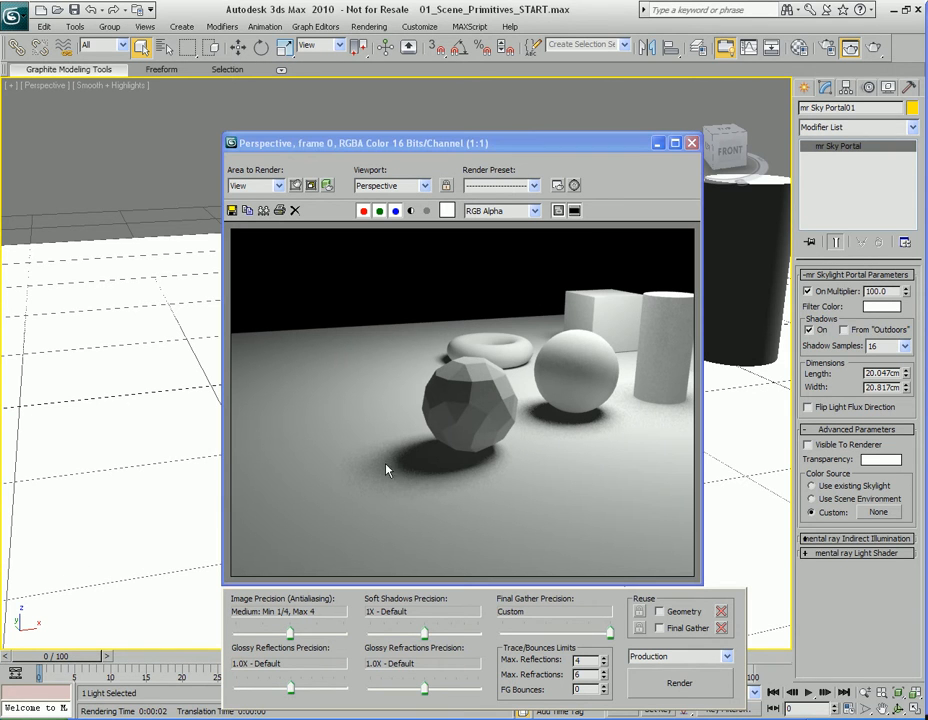
# Step: Try 2 shadow samples on the sky portal with a close-up render, and restore the samples to 16
pyautogui.click(905, 346)
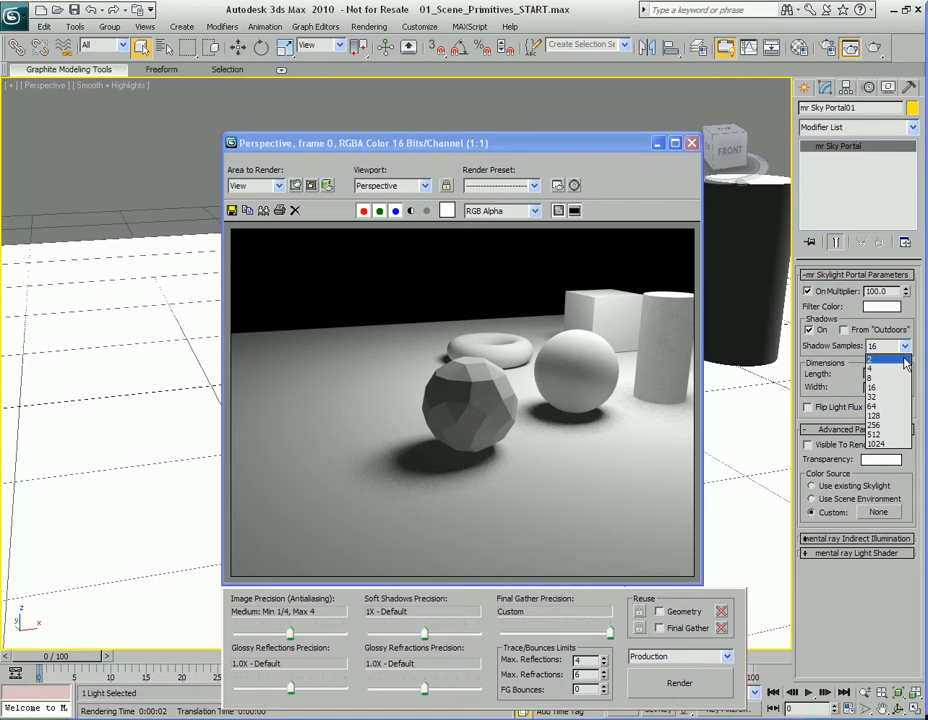
pyautogui.click(904, 359)
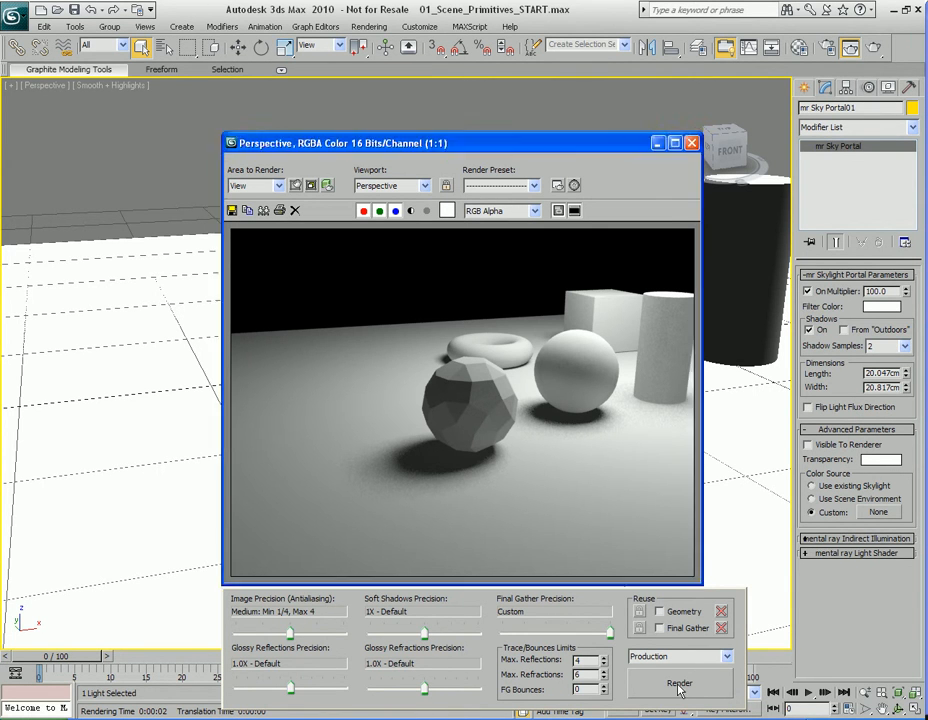
pyautogui.hotkey('shift', 'q')
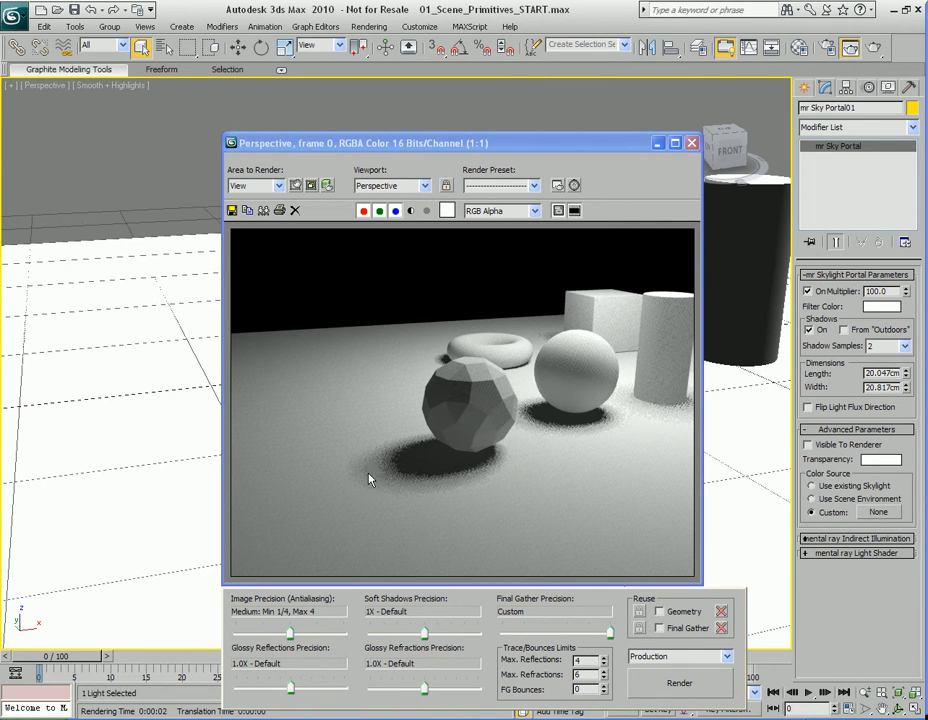
pyautogui.click(905, 346)
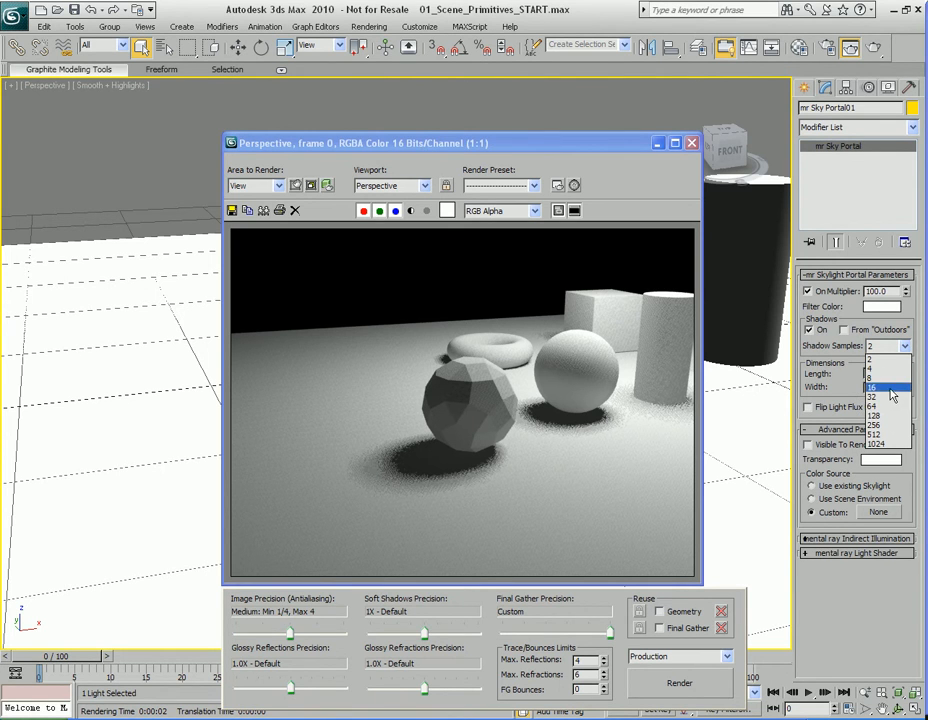
pyautogui.click(885, 389)
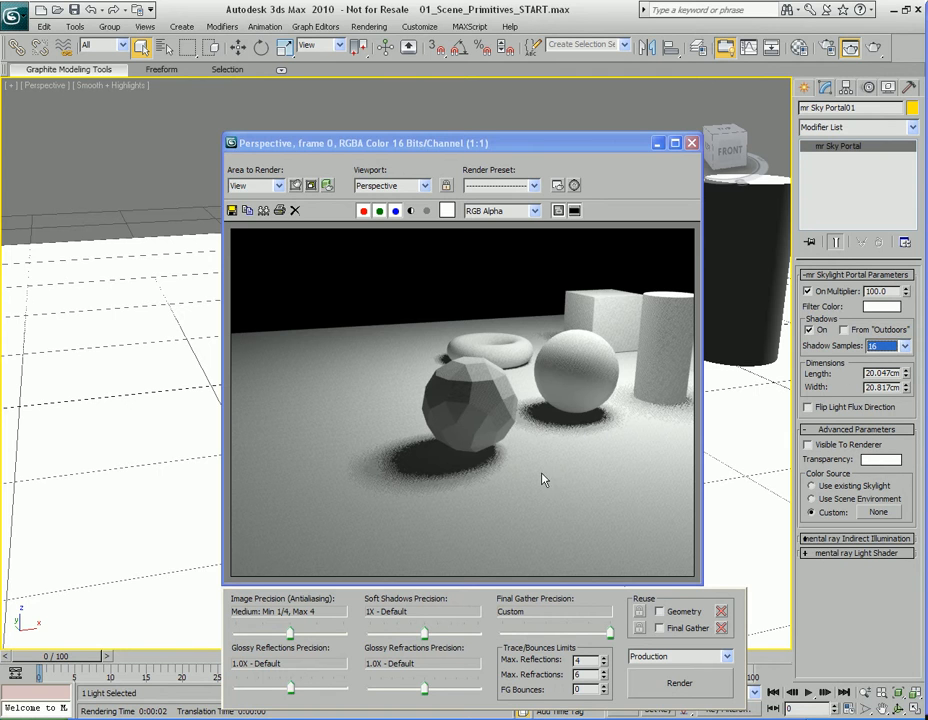
# Step: Render the close-up with Soft Shadows Precision at 4.0X - High Quality and at 0.25X - Low, and restore it to 1X - Default
pyautogui.moveTo(426, 637); pyautogui.dragTo(452, 636)
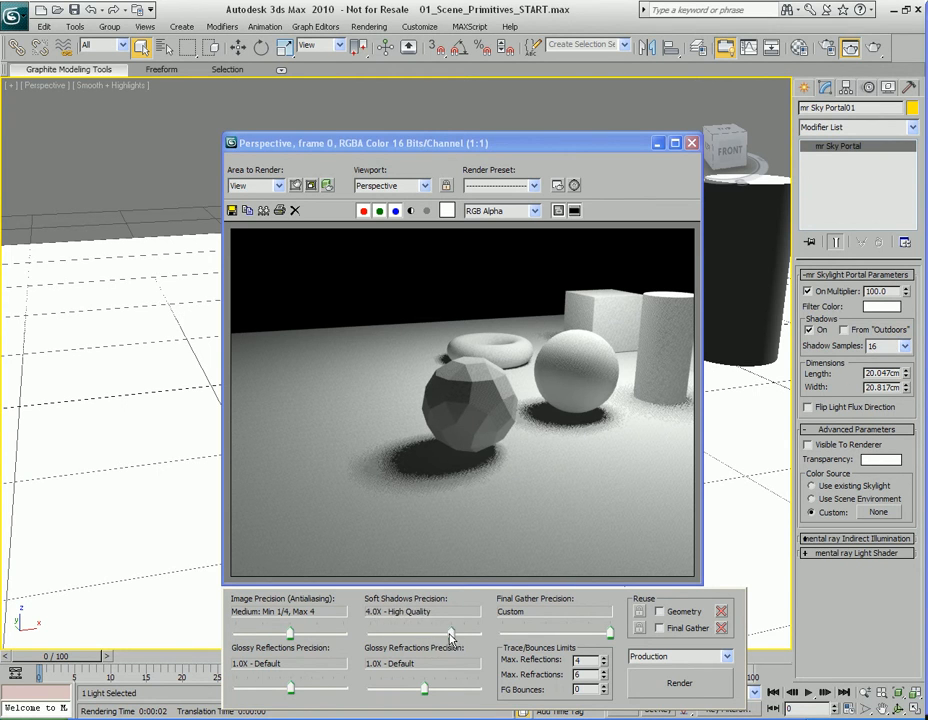
pyautogui.click(679, 683)
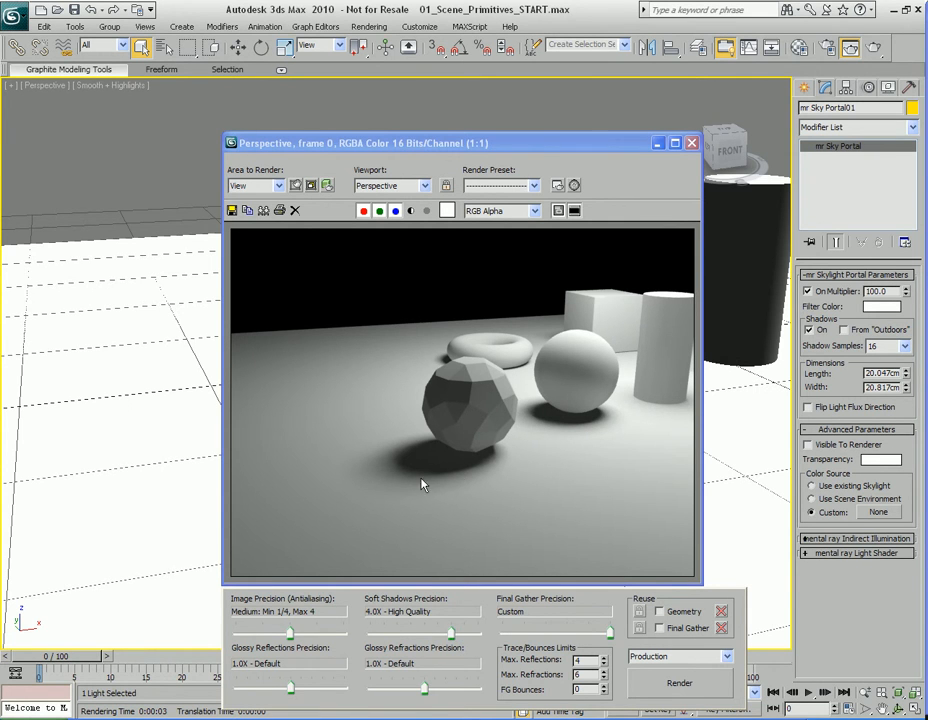
pyautogui.moveTo(451, 632); pyautogui.dragTo(396, 633)
pyautogui.click(681, 685)
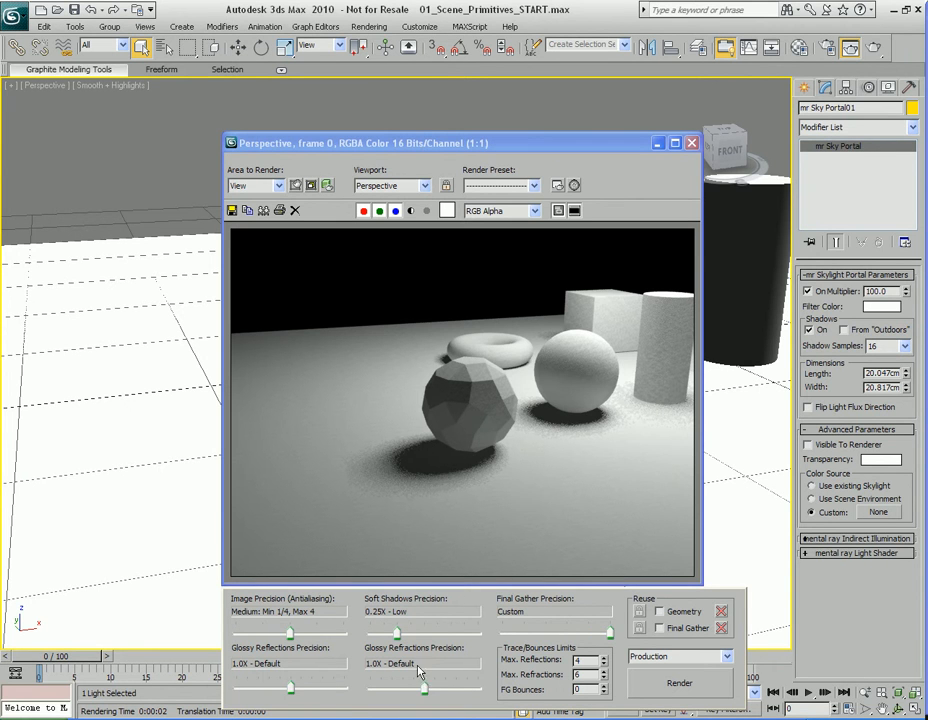
pyautogui.moveTo(396, 632); pyautogui.dragTo(424, 633)
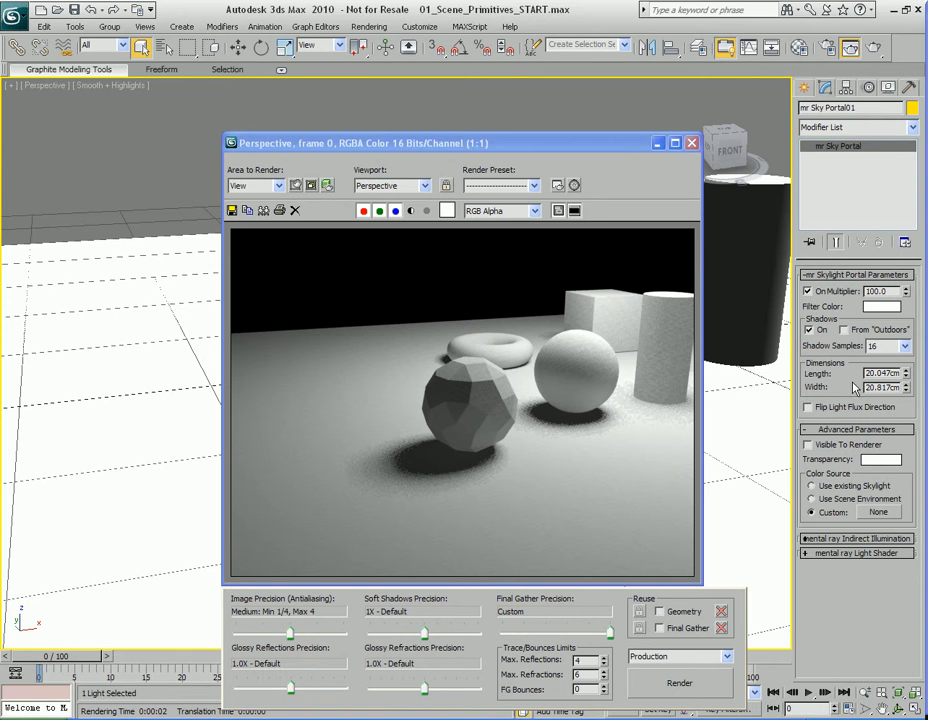
# Step: Try a muted green filter color on the sky portal with a render, and set the filter color back to white
pyautogui.click(878, 307)
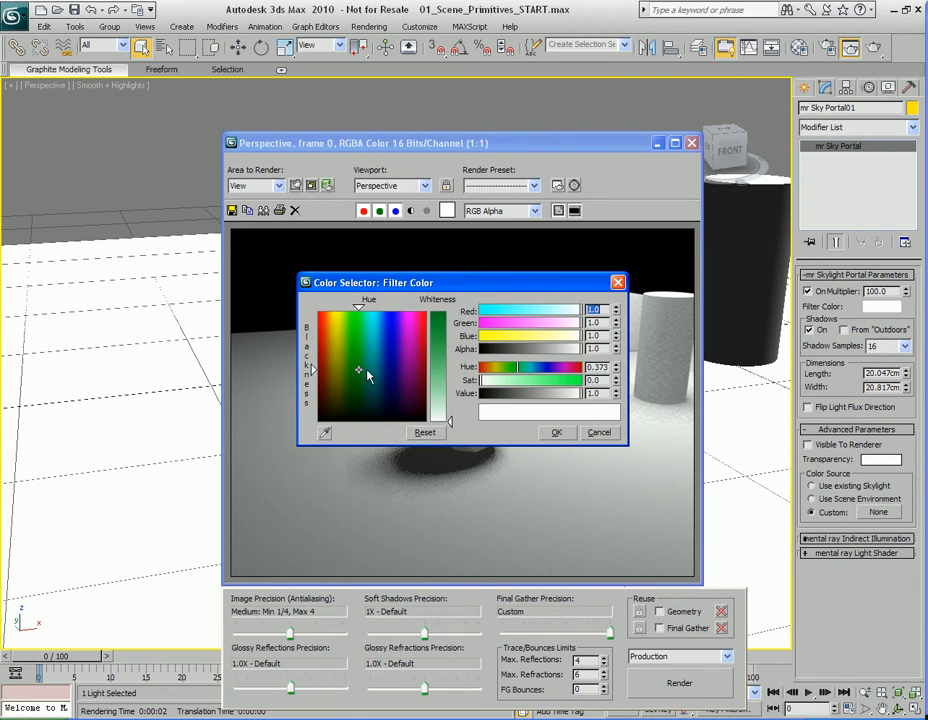
pyautogui.click(441, 370)
pyautogui.click(548, 431)
pyautogui.click(688, 682)
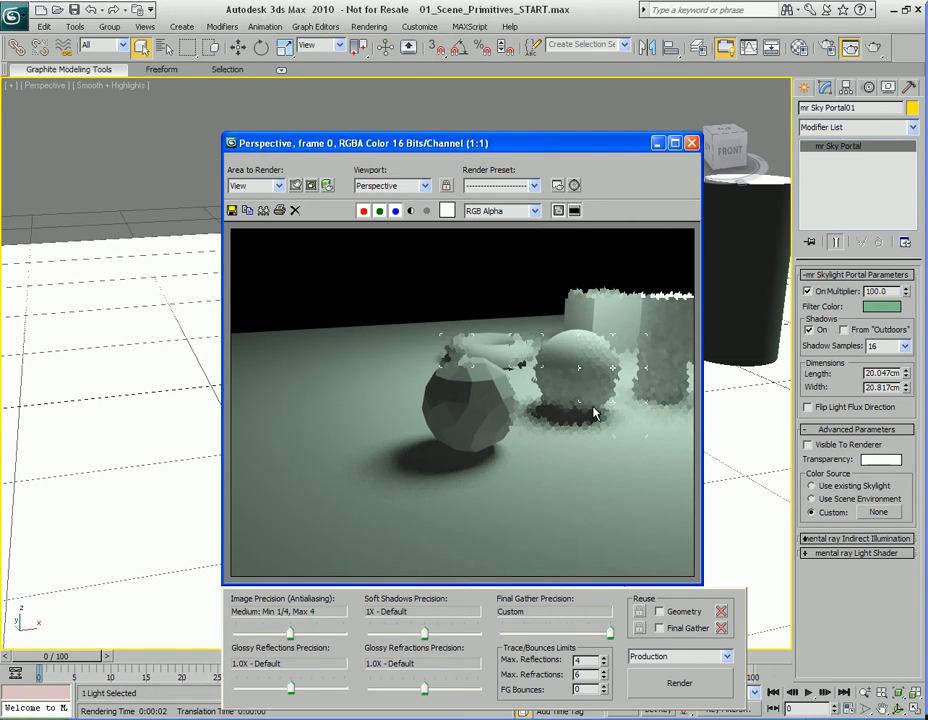
pyautogui.click(878, 309)
pyautogui.moveTo(438, 411); pyautogui.dragTo(439, 423)
pyautogui.moveTo(377, 384); pyautogui.dragTo(373, 420)
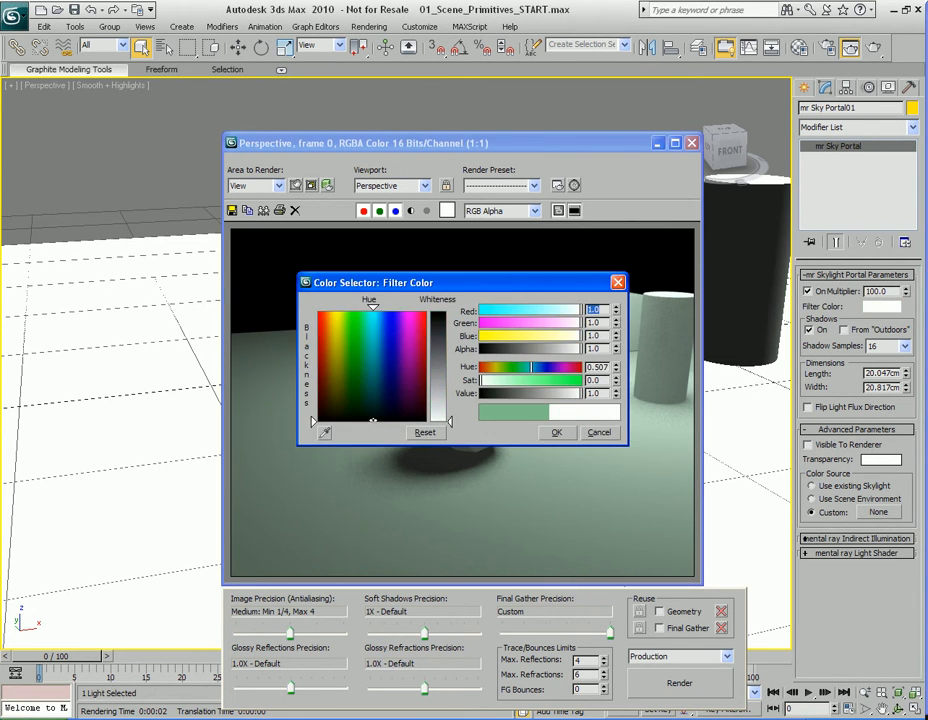
pyautogui.click(554, 431)
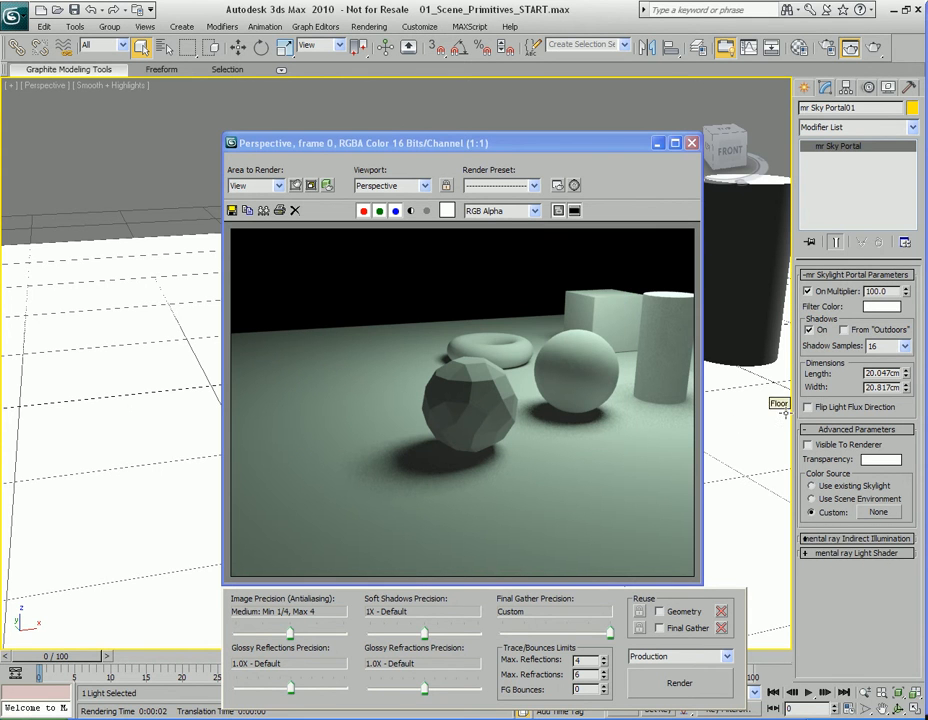
# Step: Try the sky portal's From "Outdoors" shadows with a close-up render, and turn the option back off
pyautogui.click(845, 330)
pyautogui.hotkey('shift', 'q')
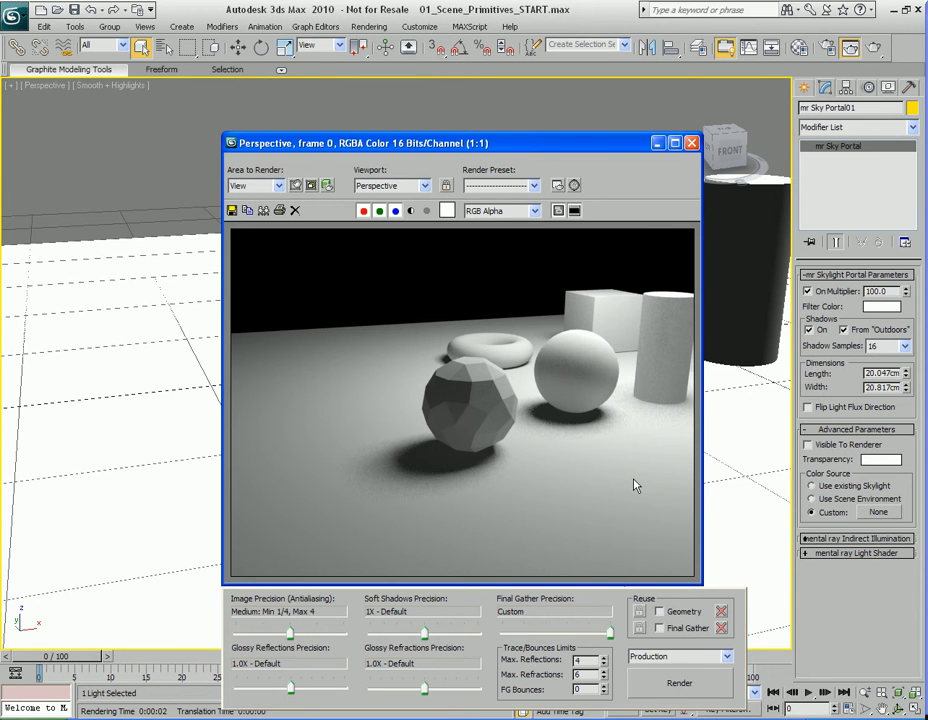
pyautogui.click(692, 143)
pyautogui.moveTo(667, 369); pyautogui.dragTo(458, 509, button='middle')
pyautogui.scroll(-5, 458, 509)
pyautogui.scroll(-8, 458, 509)
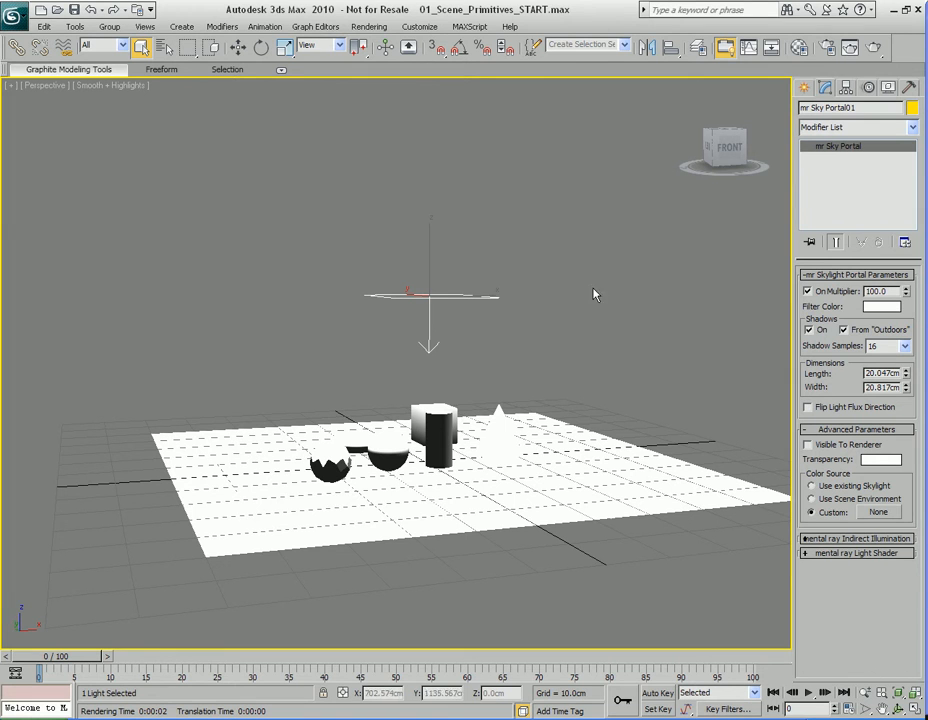
pyautogui.keyDown('alt'); pyautogui.moveTo(599, 317); pyautogui.dragTo(563, 378, button='middle'); pyautogui.keyUp('alt')
pyautogui.scroll(3, 590, 389)
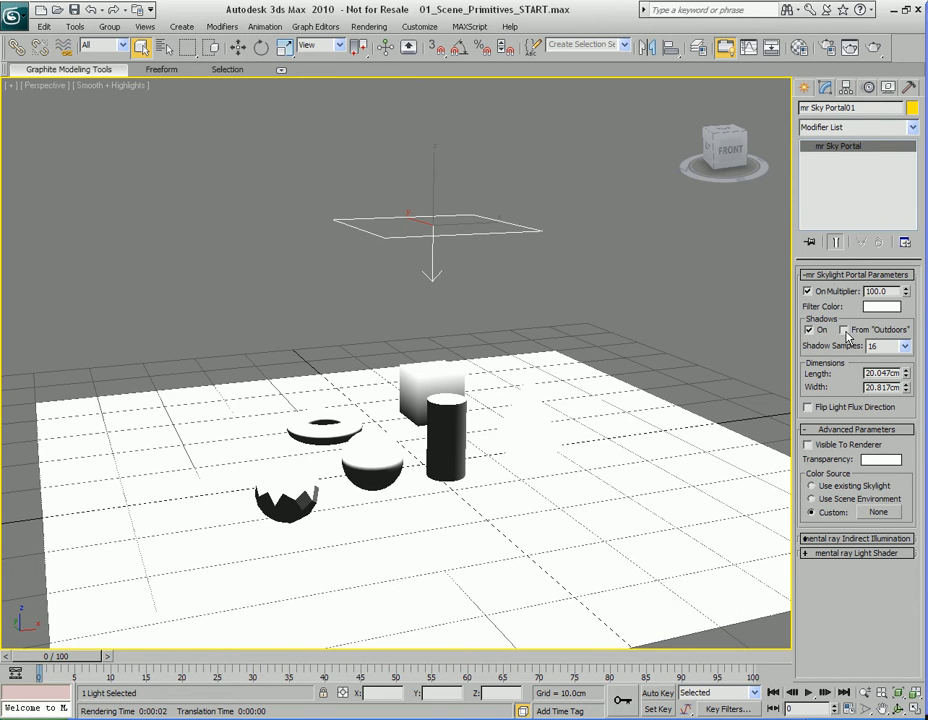
pyautogui.moveTo(536, 509); pyautogui.dragTo(545, 491, button='middle')
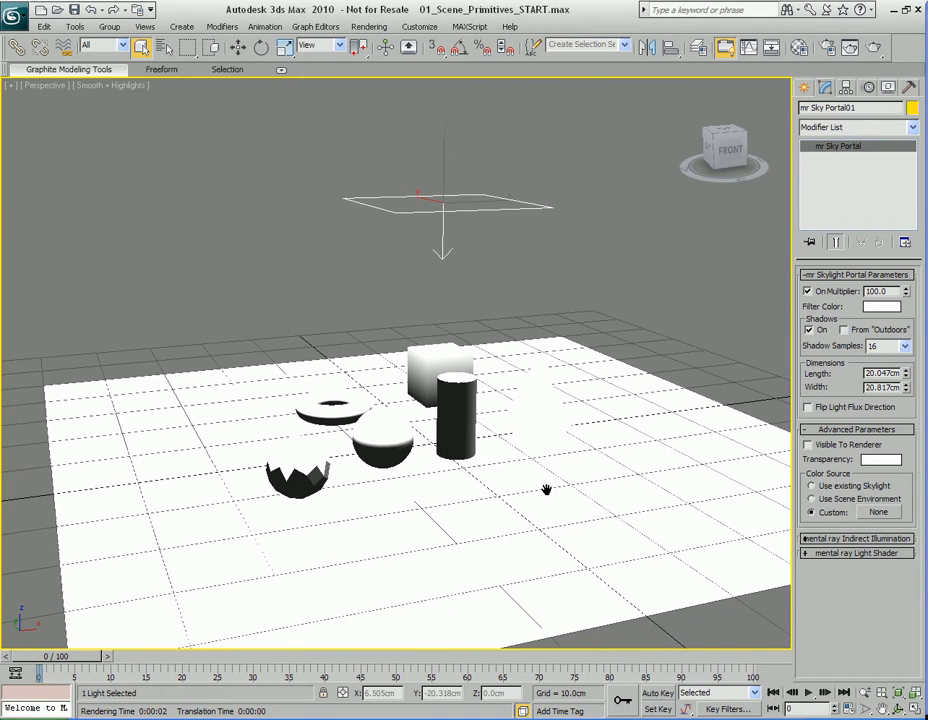